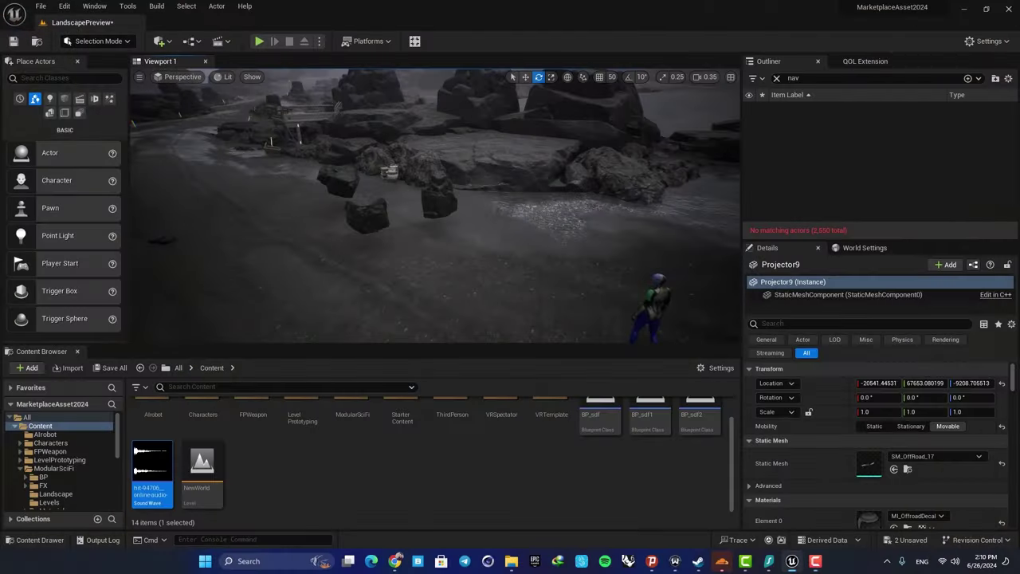
Play-test the level by running the character into the floating rocks on the road, and stop the play session
{"action": "mouse_move", "coordinate": [342, 97]}
{"action": "right_mouse_down"}
{"action": "mouse_move", "coordinate": [405, 136]}
{"action": "mouse_move", "coordinate": [341, 98]}
{"action": "right_mouse_up"}
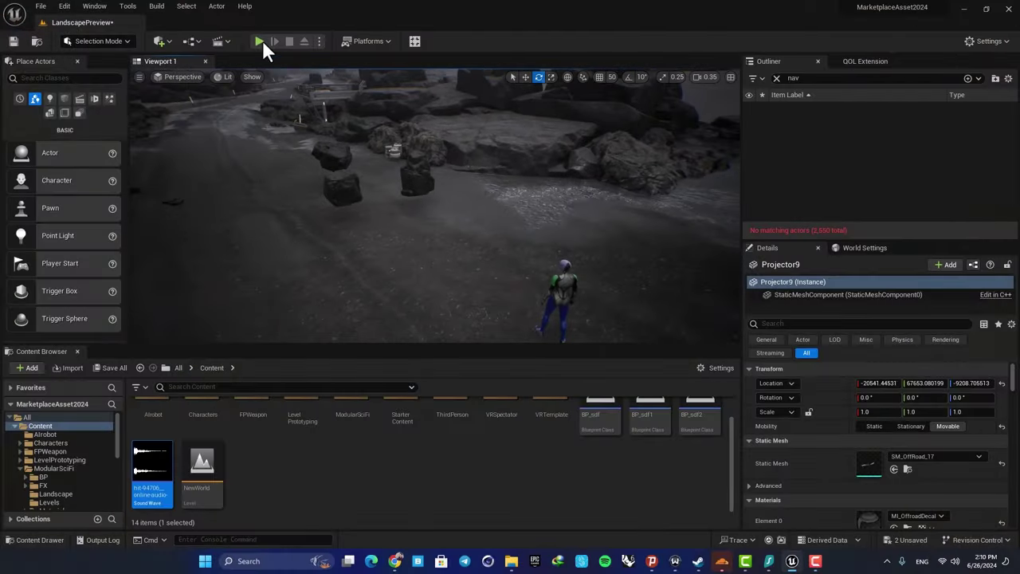
{"action": "key", "text": "alt+p"}
{"action": "key", "text": "w"}
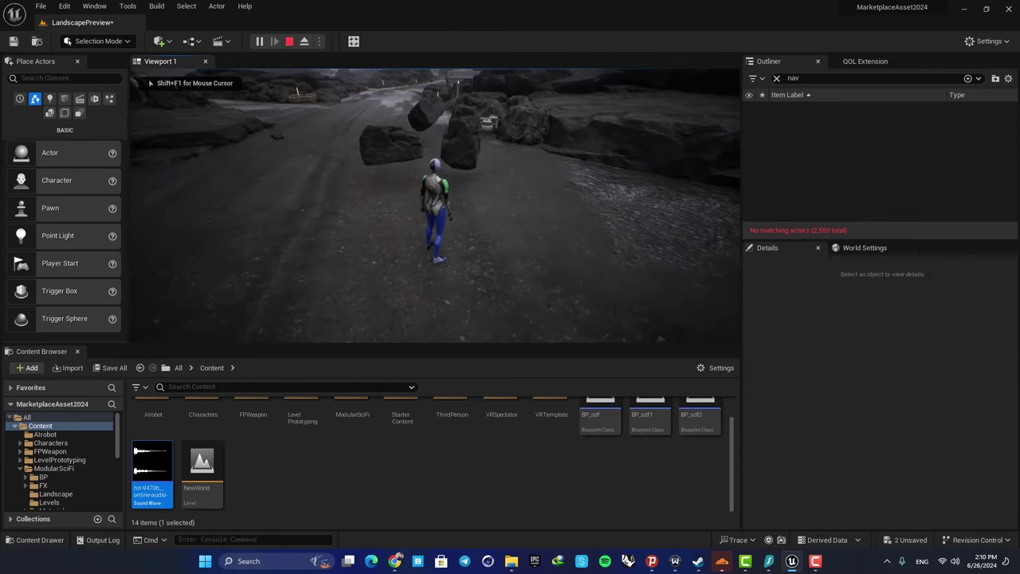
{"action": "key", "text": "w"}
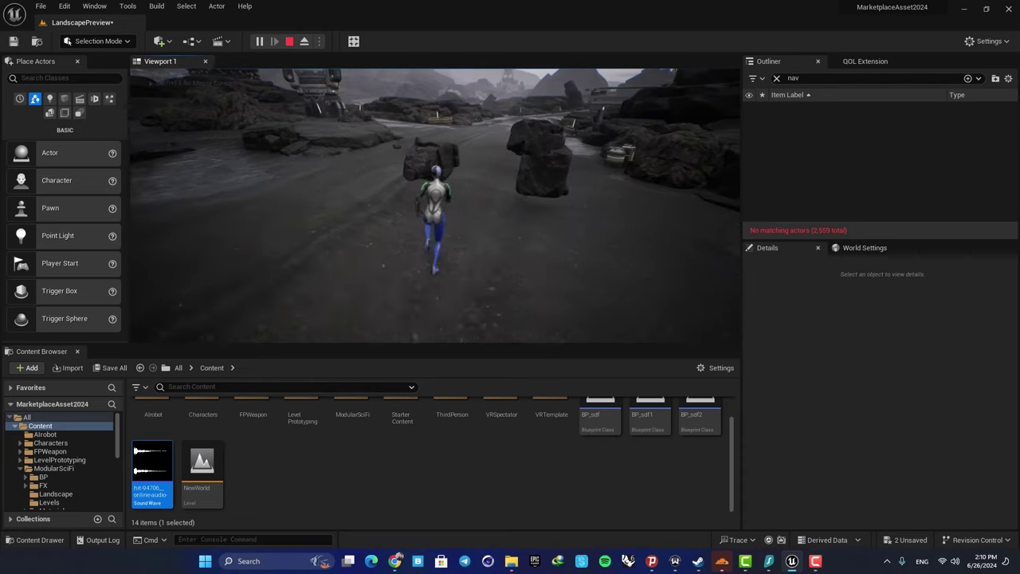
{"action": "key", "text": "w"}
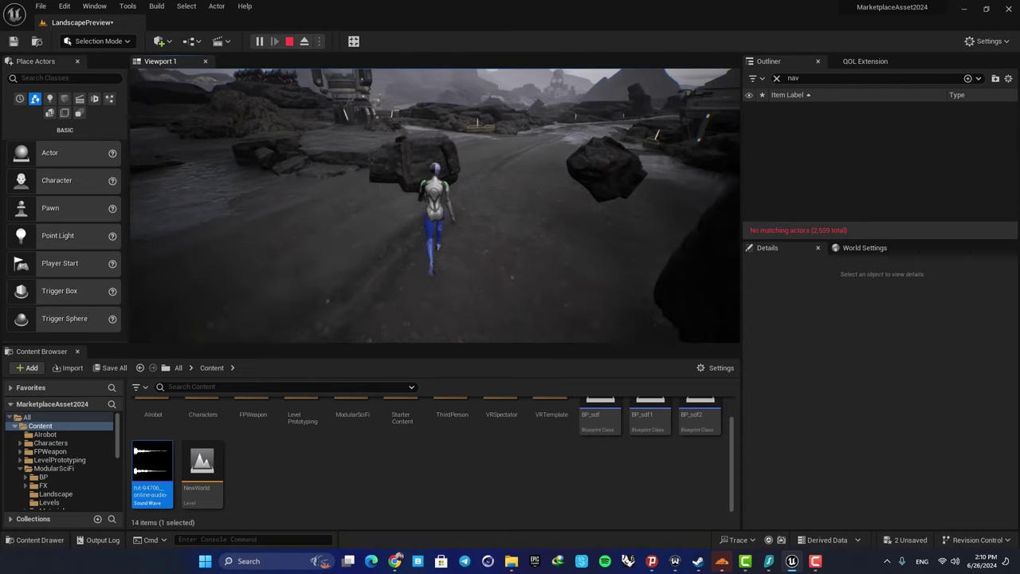
{"action": "key", "text": "w"}
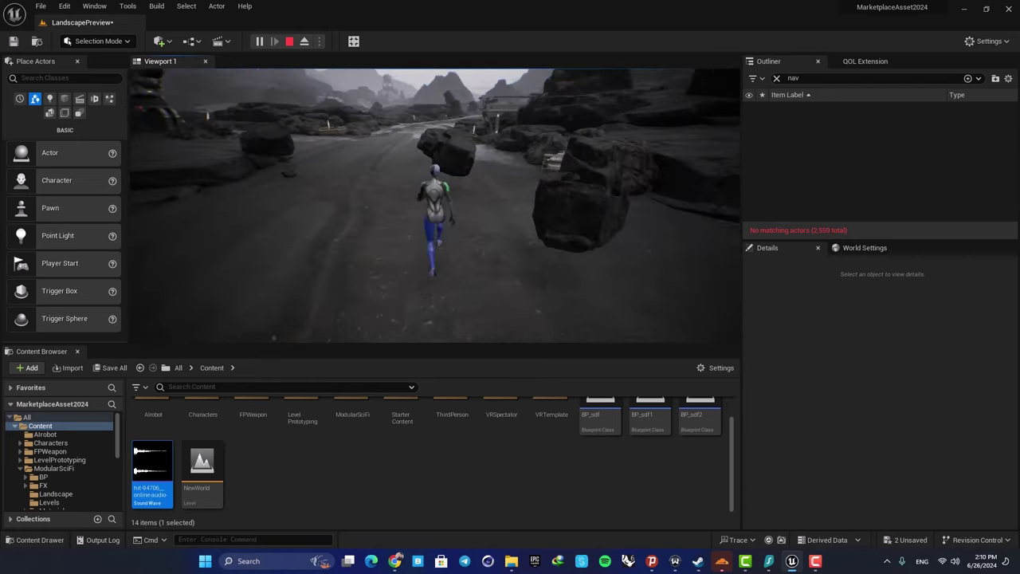
{"action": "key", "text": "w"}
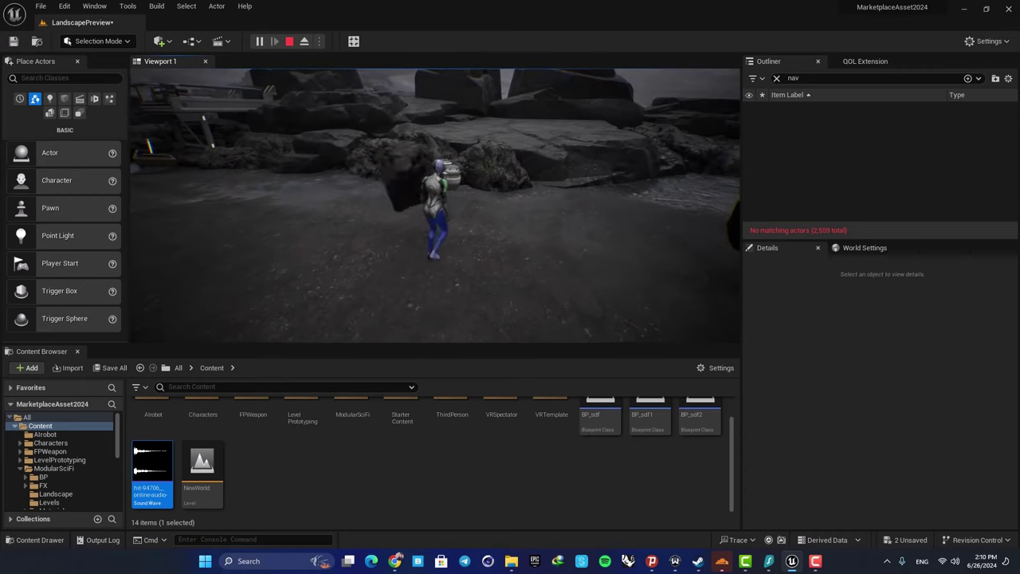
{"action": "key", "text": "s"}
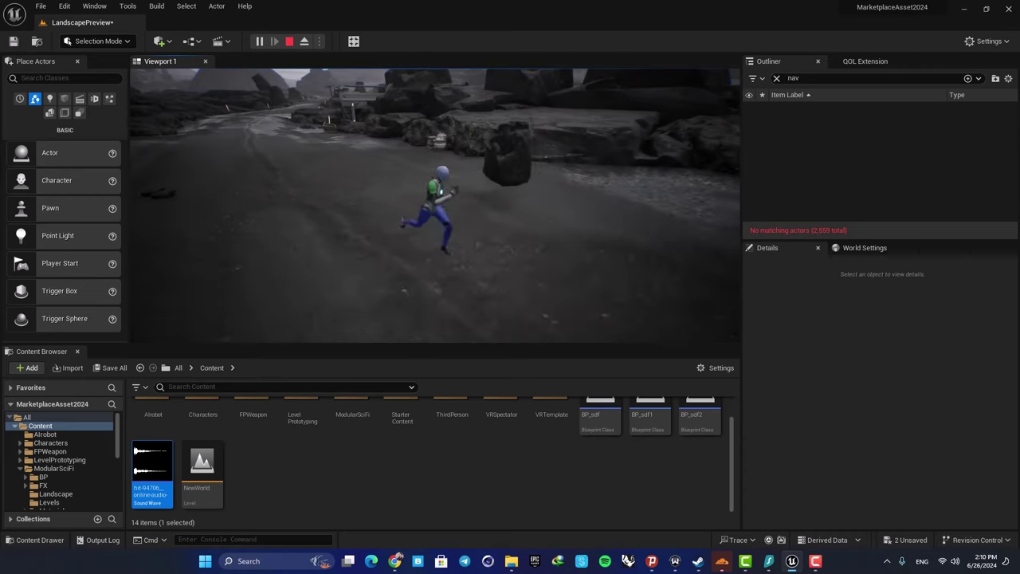
{"action": "key", "text": "w"}
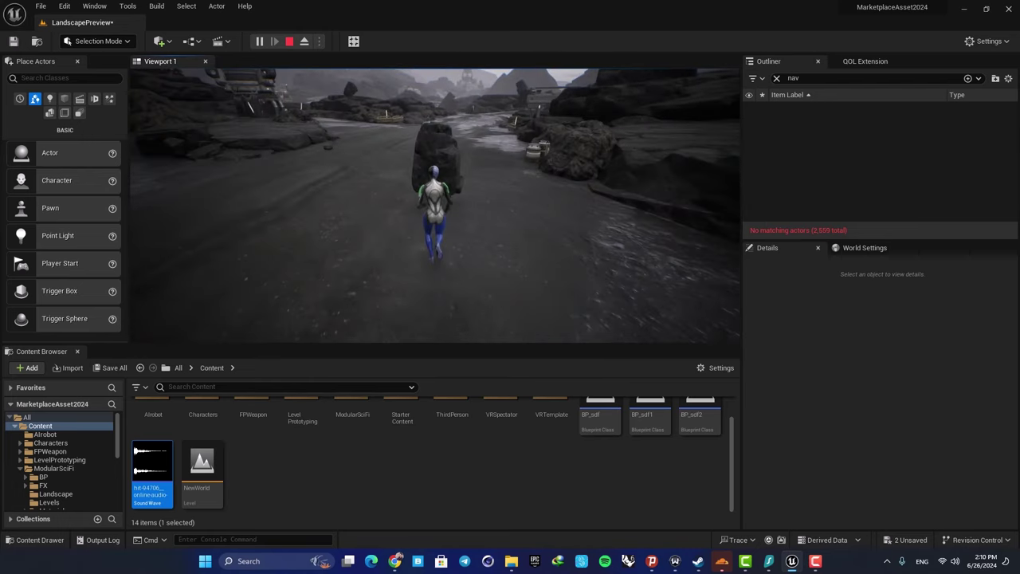
{"action": "key", "text": "w"}
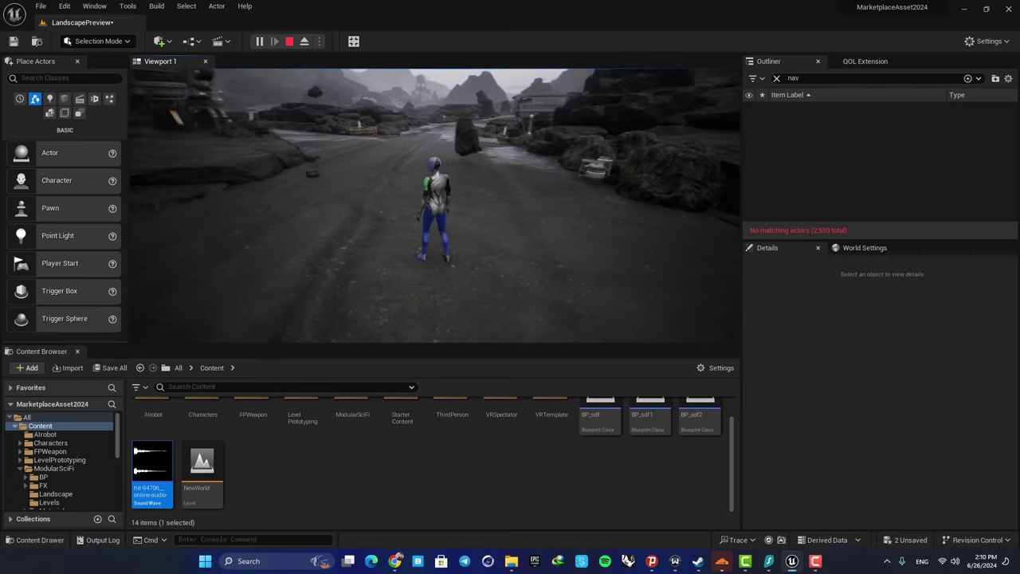
{"action": "key", "text": "w"}
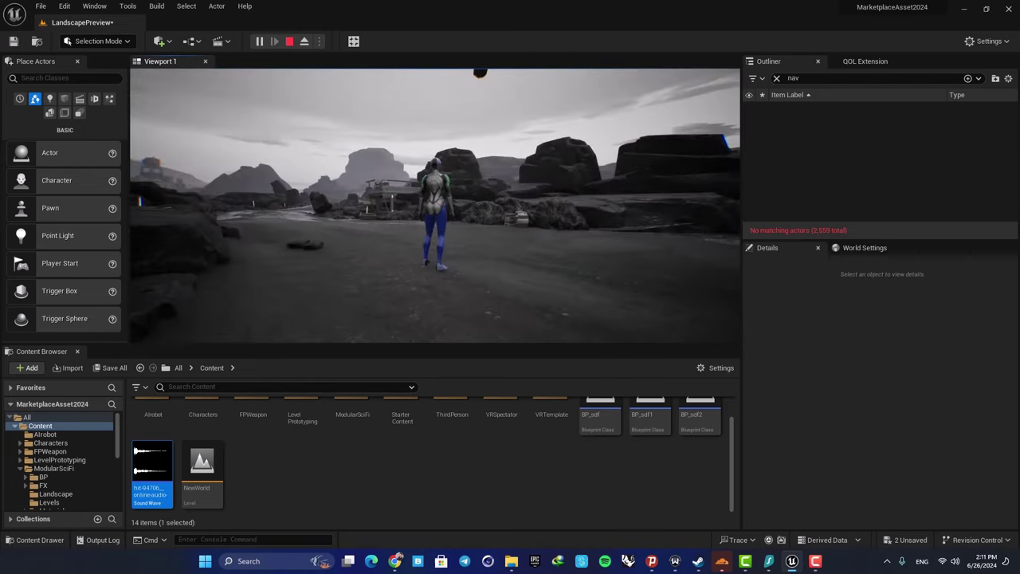
{"action": "key", "text": "w"}
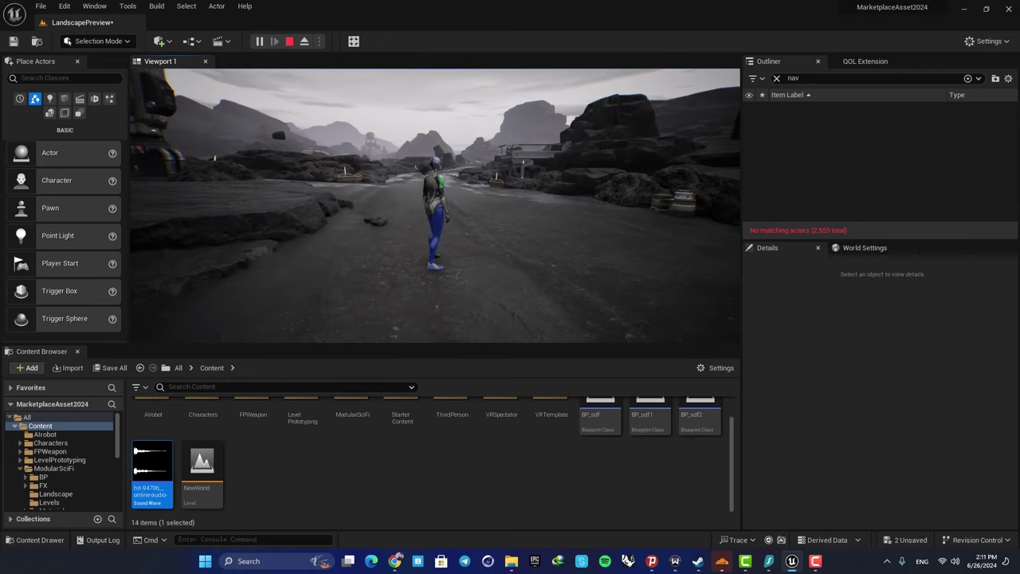
{"action": "key", "text": "Escape"}
{"action": "right_click_drag", "start_coordinate": [478, 242], "coordinate": [537, 229]}
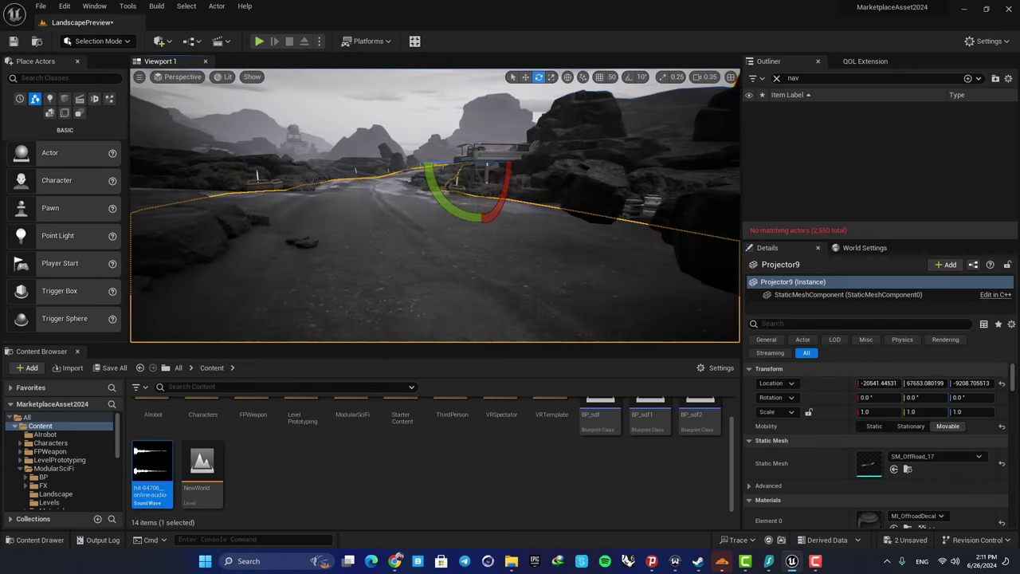
{"action": "right_click_drag", "start_coordinate": [447, 165], "coordinate": [561, 251]}
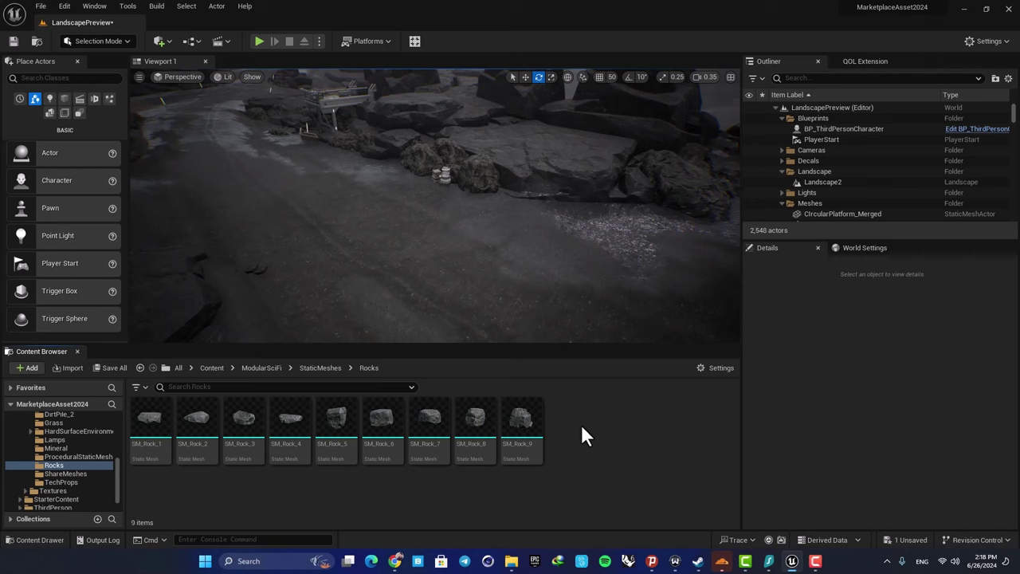
Create an Actor Blueprint class named movingrock in the Rocks folder and open it for editing
{"action": "right_click", "coordinate": [581, 424]}
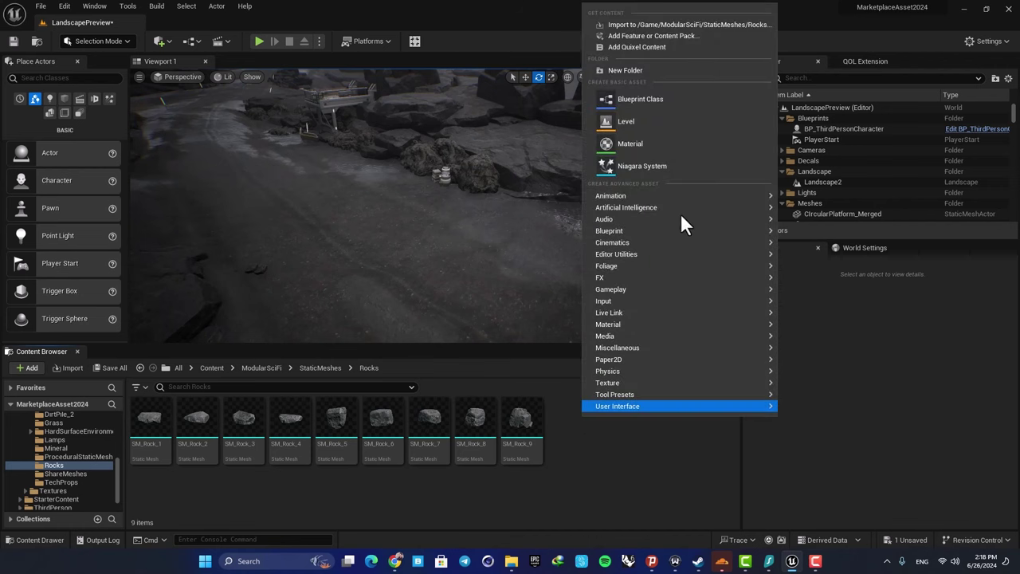
{"action": "left_click", "coordinate": [629, 99]}
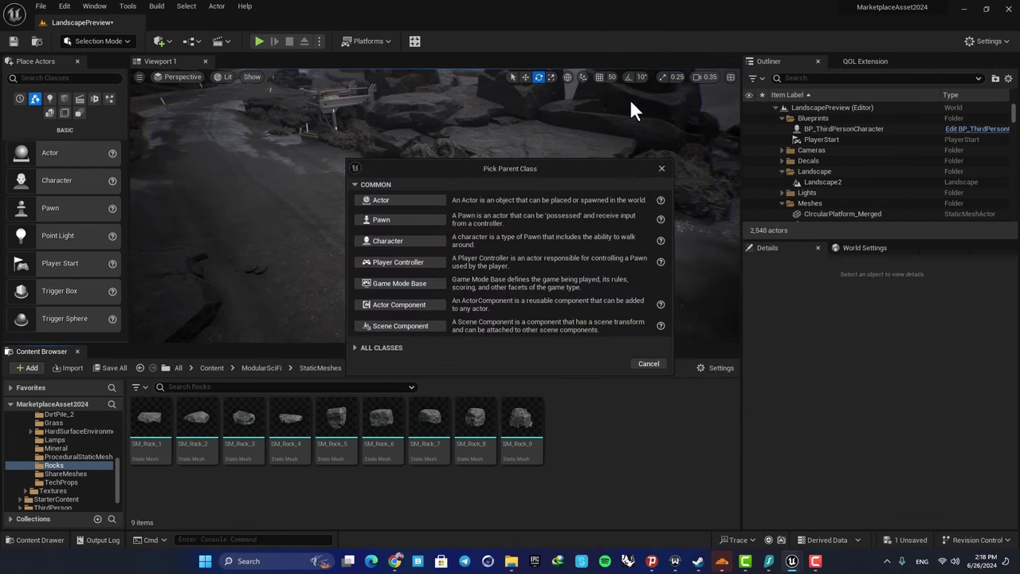
{"action": "left_click", "coordinate": [405, 202]}
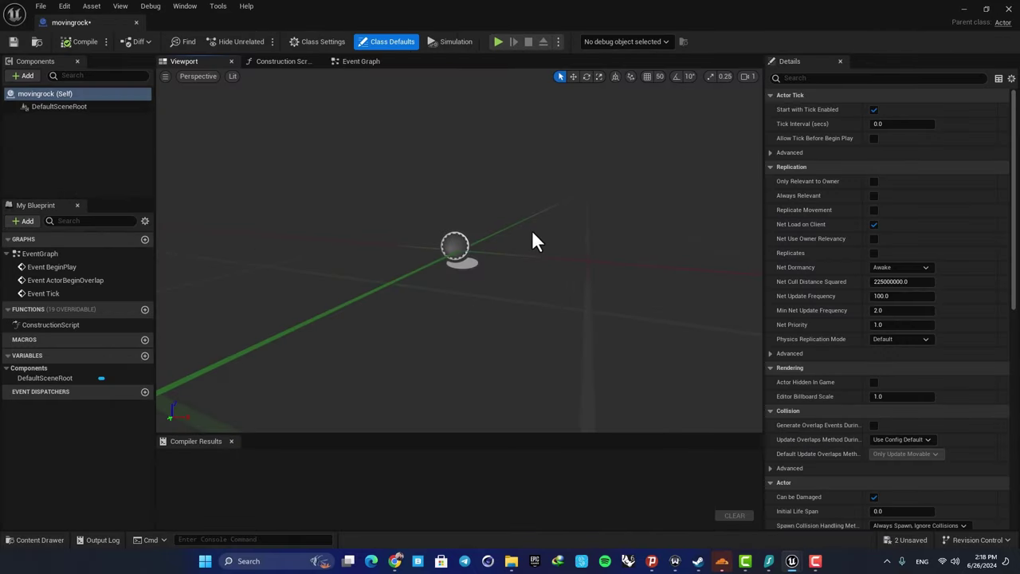
Add a Static Mesh component named rock to the movingrock blueprint
{"action": "left_click", "coordinate": [25, 76]}
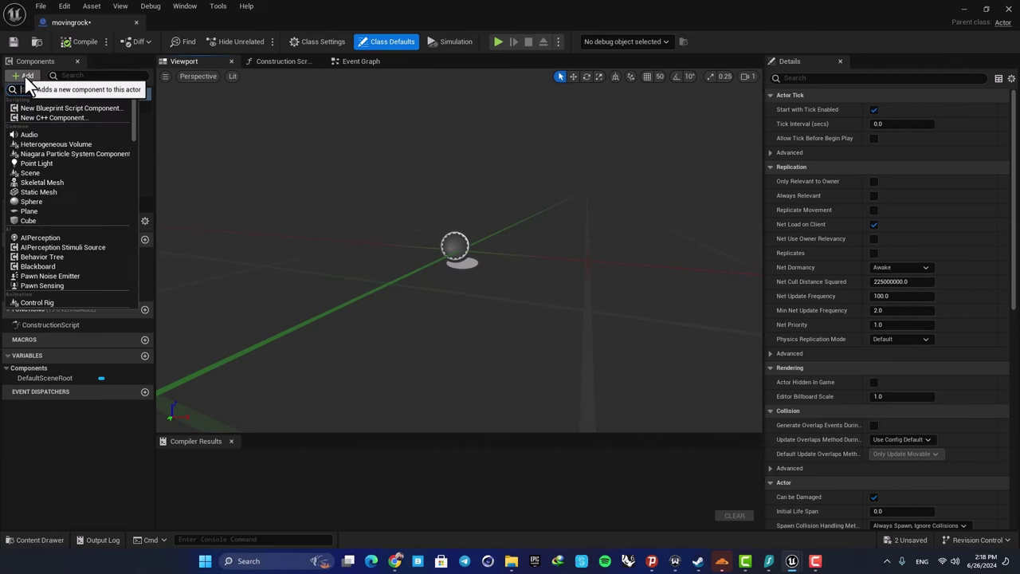
{"action": "type", "text": "static"}
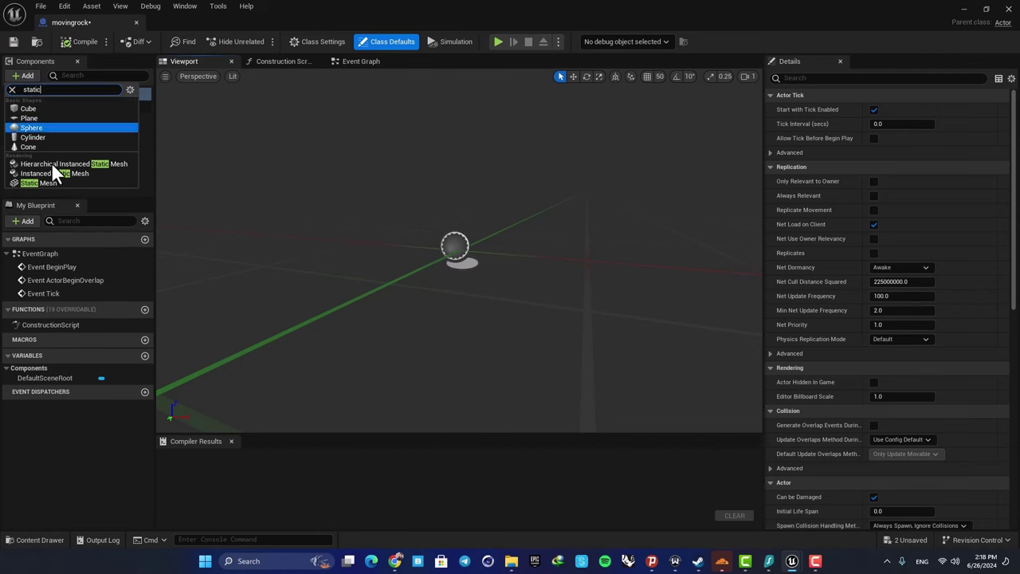
{"action": "left_click", "coordinate": [41, 183]}
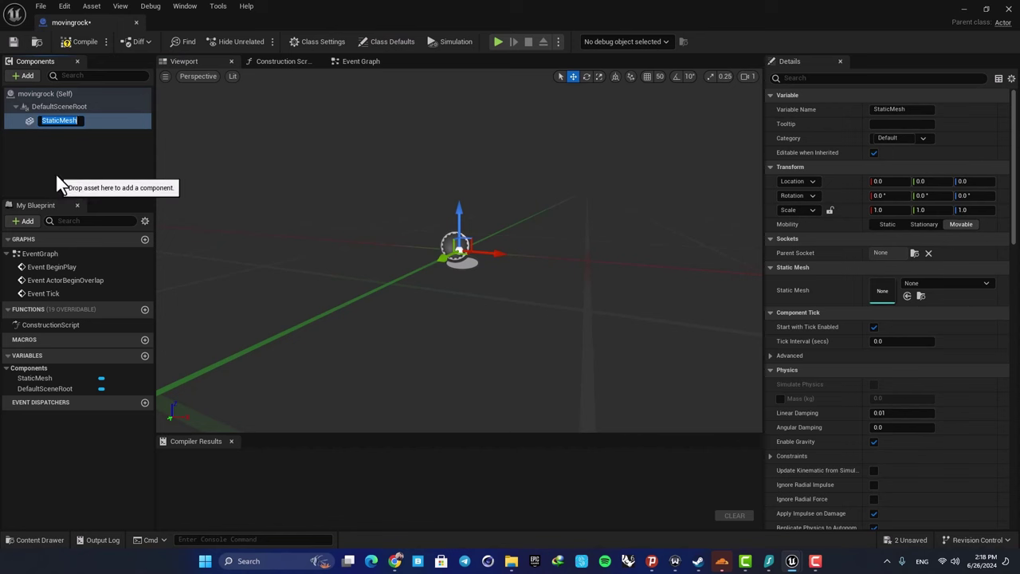
{"action": "type", "text": "rock"}
{"action": "key", "text": "Return"}
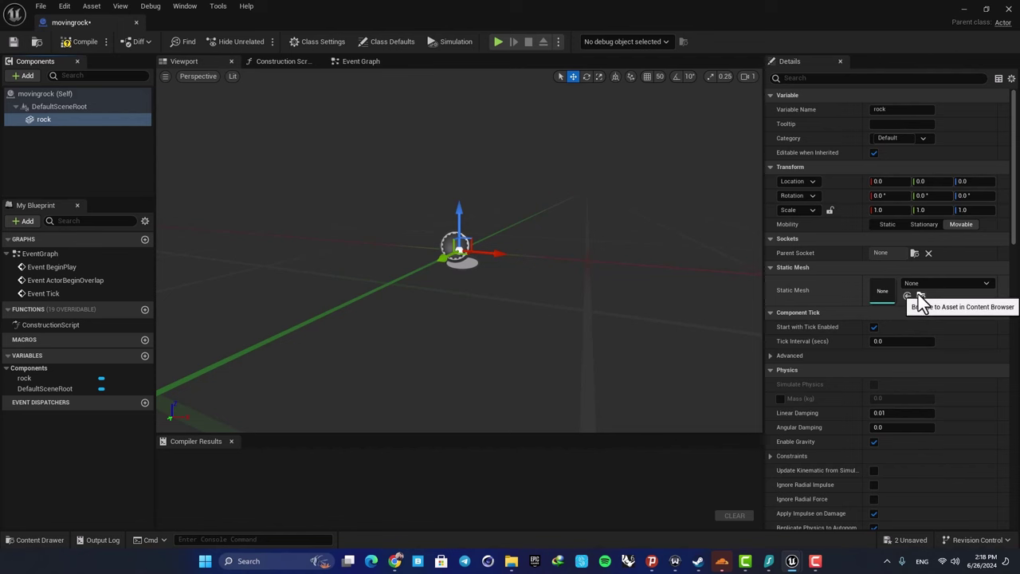
Assign the SM_Rock_9 mesh from ModularSciFi/StaticMeshes/Rocks to the rock component
{"action": "key", "text": "ctrl+space"}
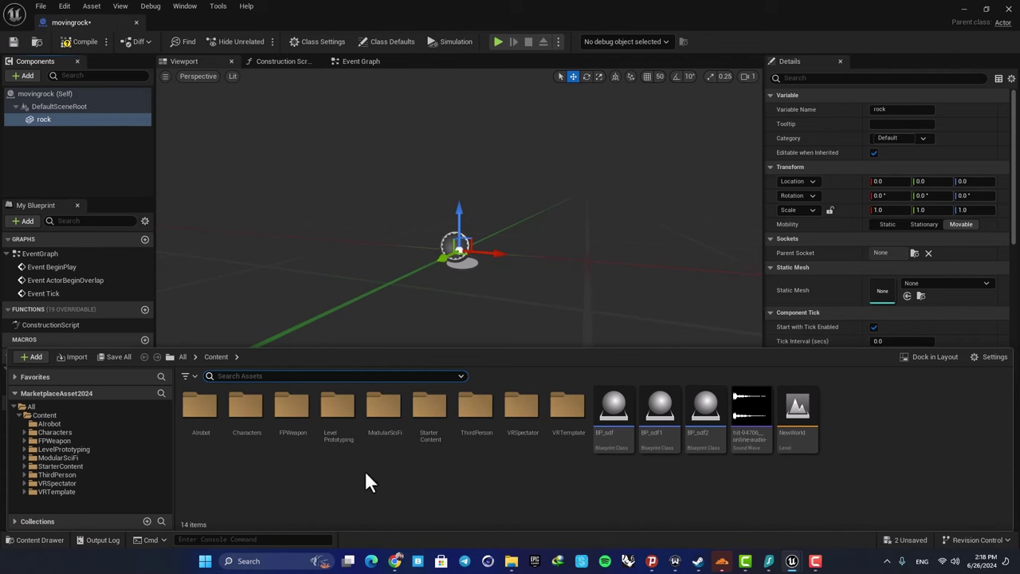
{"action": "double_click", "coordinate": [376, 415]}
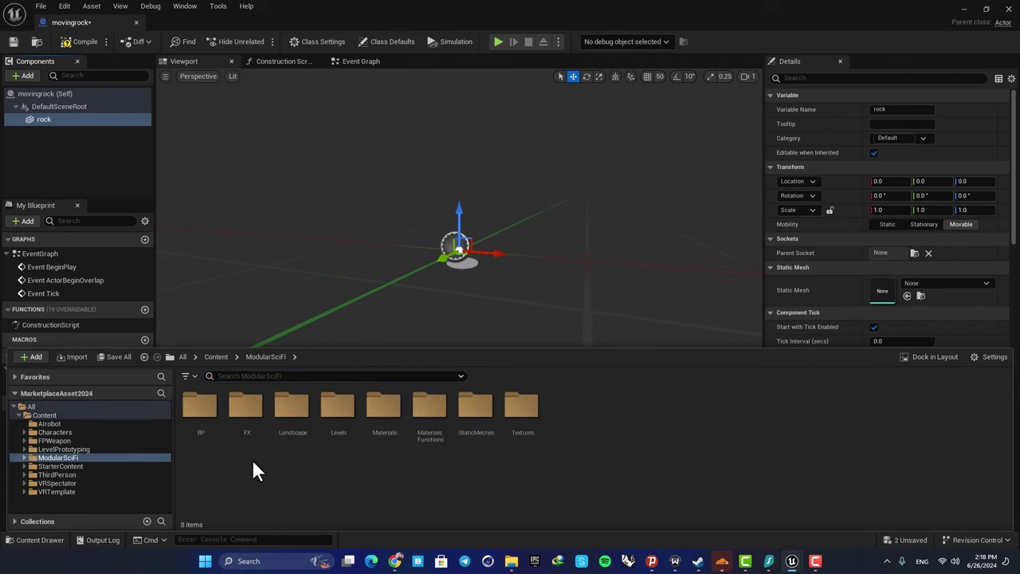
{"action": "double_click", "coordinate": [478, 413]}
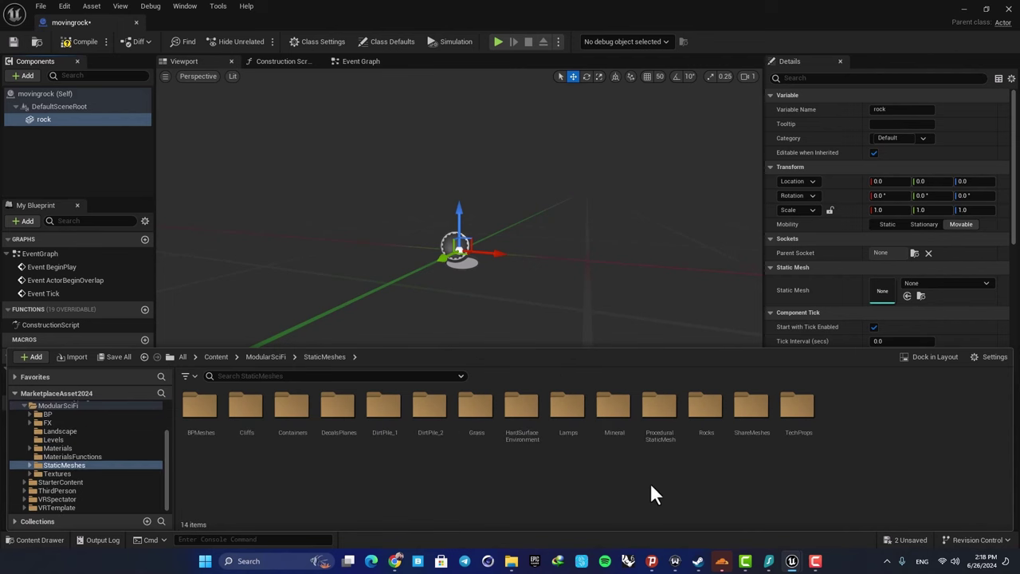
{"action": "double_click", "coordinate": [706, 408]}
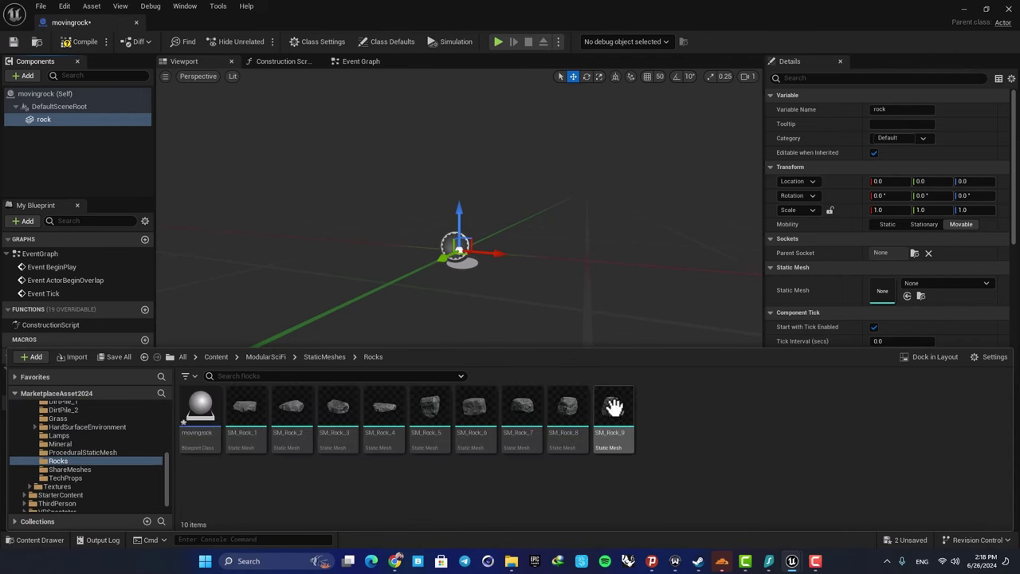
{"action": "left_click_drag", "start_coordinate": [613, 408], "coordinate": [885, 290]}
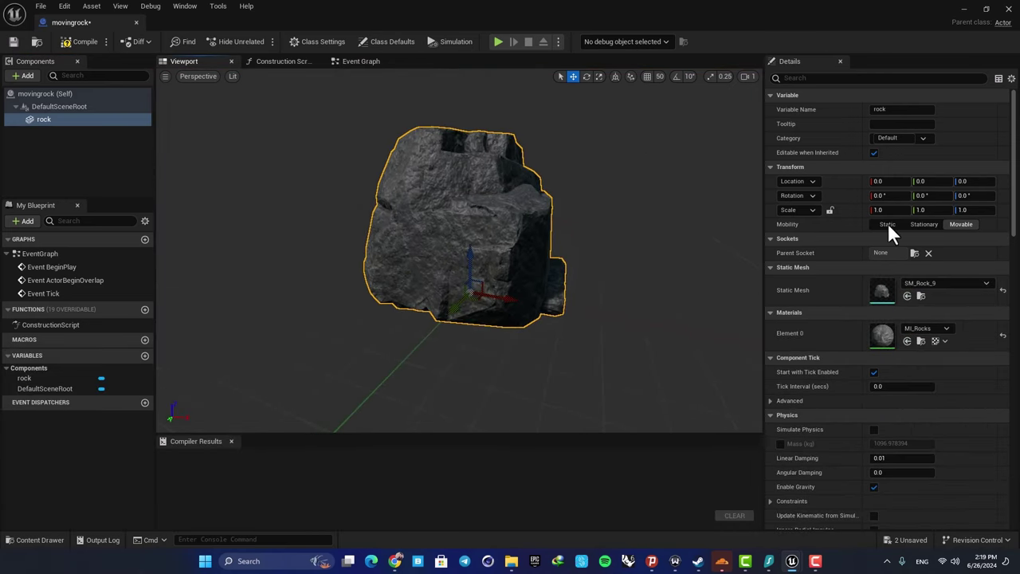
Set the rock component's scale to 0.5, 0.5, 0.7 and compile the blueprint
{"action": "left_click_drag", "start_coordinate": [892, 208], "coordinate": [966, 214]}
{"action": "right_click_drag", "start_coordinate": [591, 208], "coordinate": [610, 192]}
{"action": "key", "text": "w"}
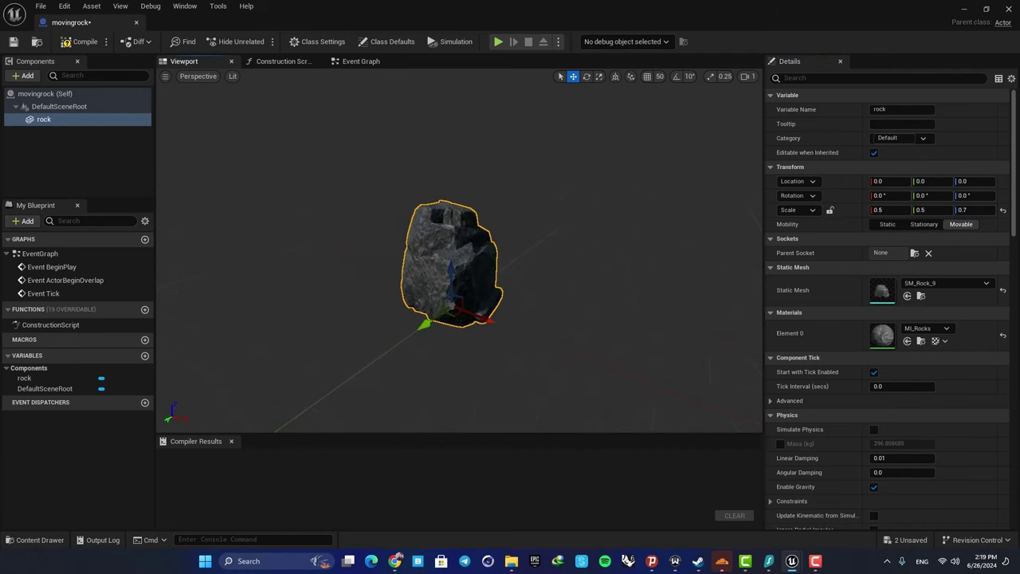
{"action": "left_click", "coordinate": [79, 41]}
Dock the blueprint editor beside the LandscapePreview level and place a movingrock actor on the road
{"action": "left_click_drag", "start_coordinate": [82, 25], "coordinate": [183, 24]}
{"action": "left_click", "coordinate": [91, 24]}
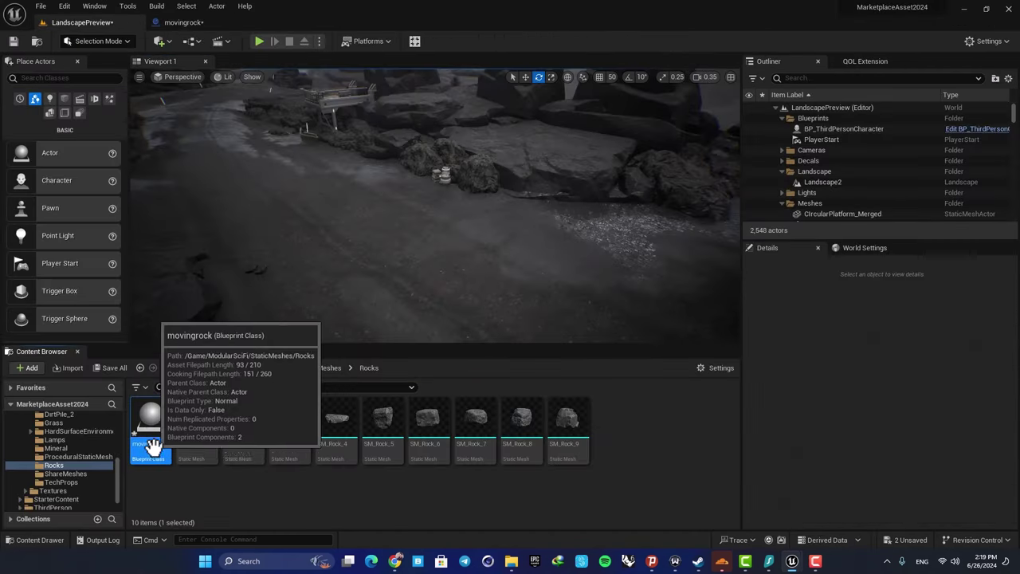
{"action": "left_click_drag", "start_coordinate": [376, 293], "coordinate": [339, 267]}
{"action": "right_click_drag", "start_coordinate": [340, 266], "coordinate": [378, 271]}
{"action": "key", "text": "w"}
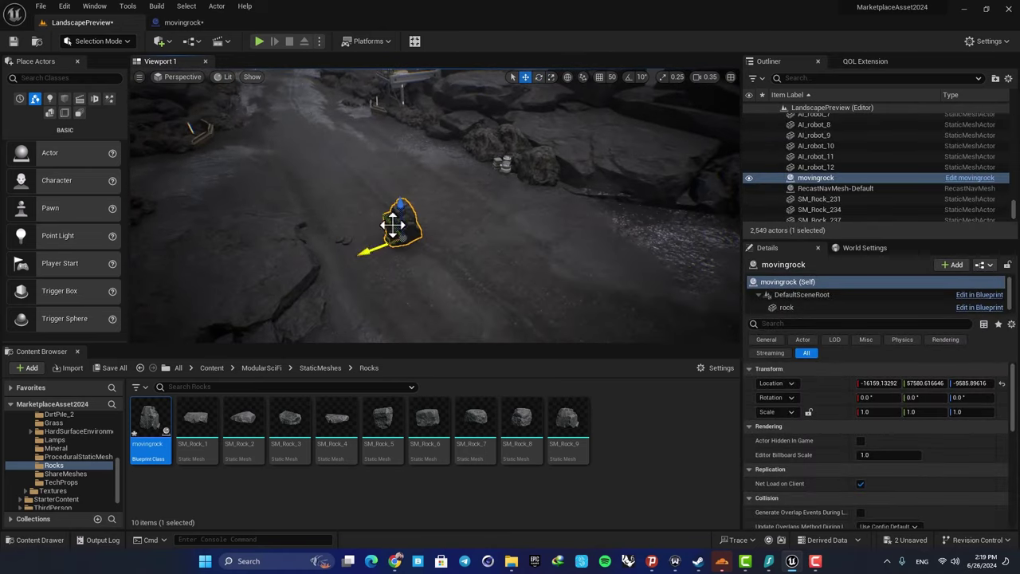
Raise the placed movingrock about 134 units above the road and shift it to about X -16338, Y 57546
{"action": "left_click_drag", "start_coordinate": [398, 198], "coordinate": [399, 182]}
{"action": "left_click_drag", "start_coordinate": [361, 227], "coordinate": [396, 215]}
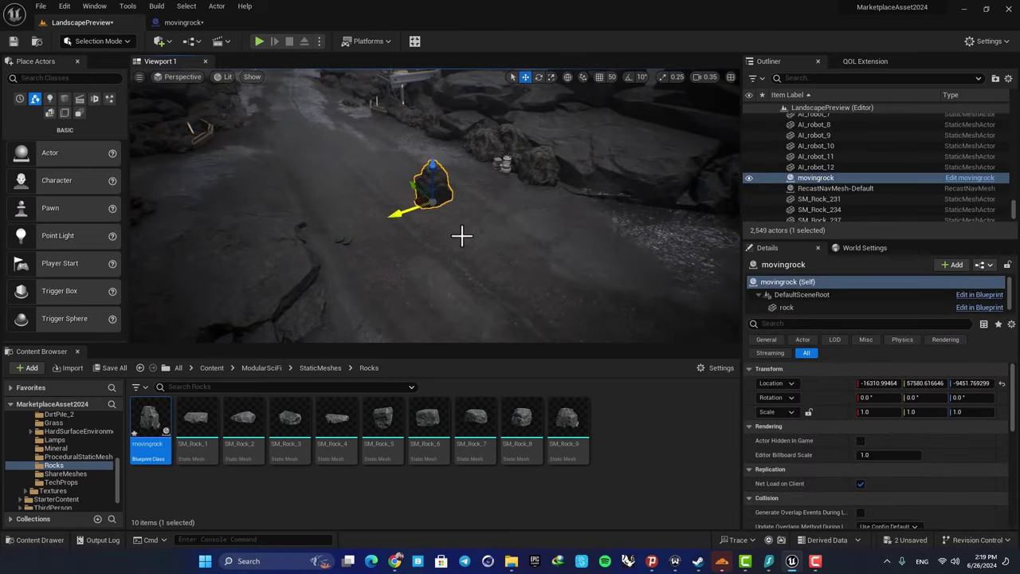
{"action": "right_click_drag", "start_coordinate": [460, 235], "coordinate": [558, 234]}
{"action": "mouse_move", "coordinate": [356, 226]}
{"action": "right_mouse_down"}
{"action": "mouse_move", "coordinate": [390, 226]}
{"action": "mouse_move", "coordinate": [356, 226]}
{"action": "right_mouse_up"}
{"action": "left_click_drag", "start_coordinate": [351, 211], "coordinate": [369, 193]}
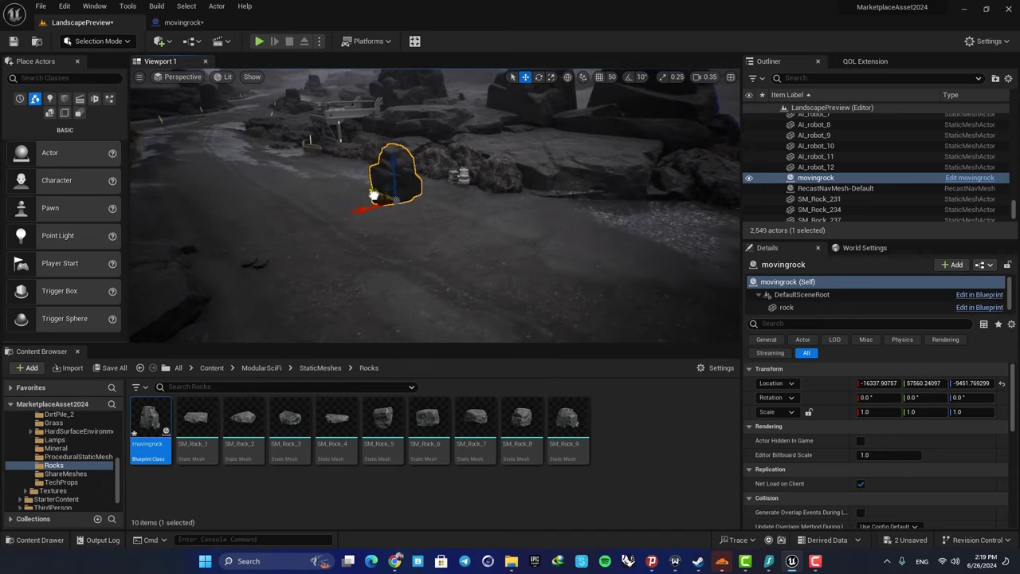
{"action": "right_click_drag", "start_coordinate": [444, 231], "coordinate": [444, 231]}
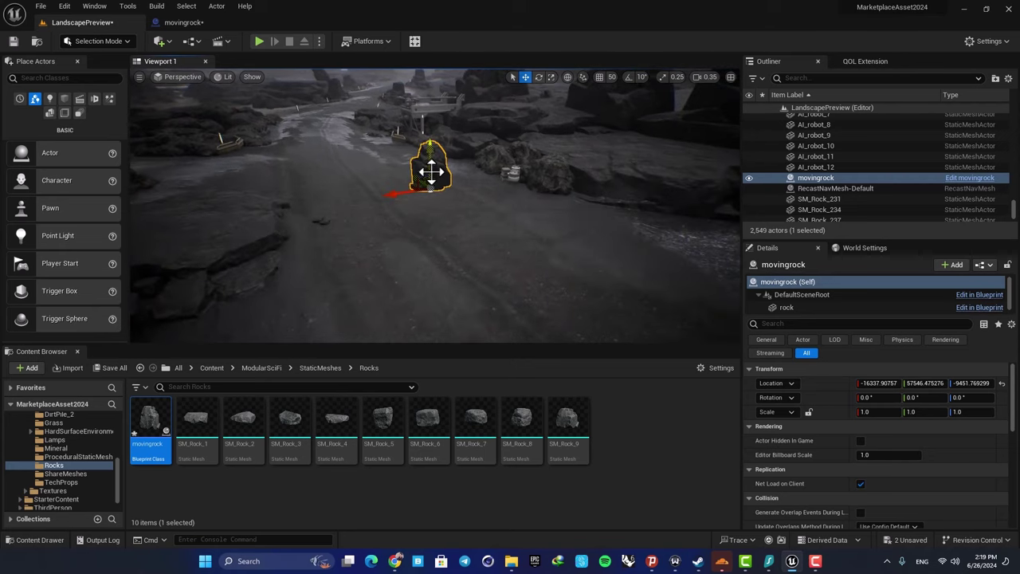
Turn on Simulate Physics and turn off Enable Gravity for the rock component in the movingrock blueprint
{"action": "left_click", "coordinate": [183, 22]}
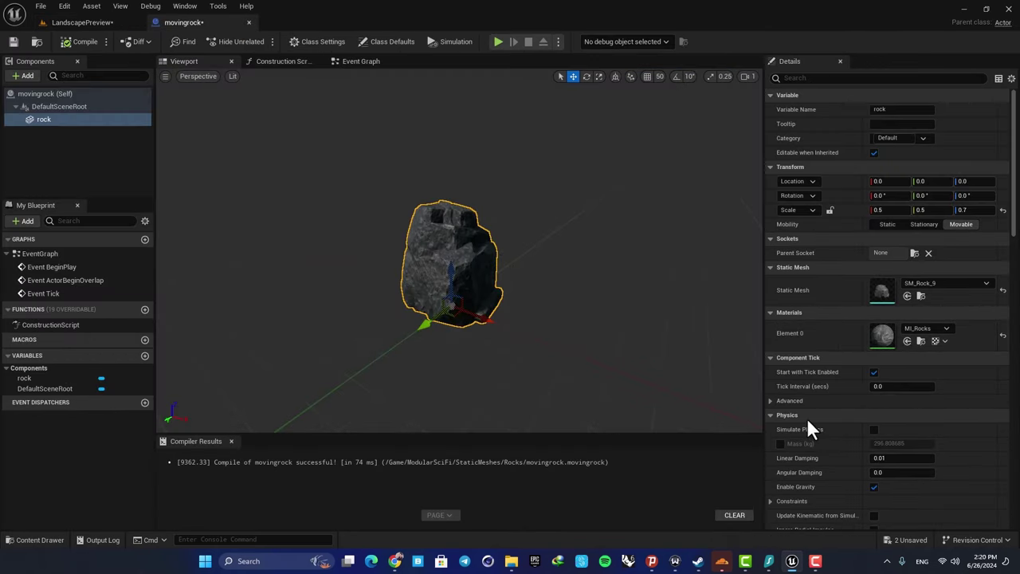
{"action": "scroll", "coordinate": [808, 416], "scroll_direction": "down", "scroll_amount": 1}
{"action": "scroll", "coordinate": [812, 407], "scroll_direction": "up", "scroll_amount": 1}
{"action": "right_click_drag", "start_coordinate": [619, 170], "coordinate": [622, 170]}
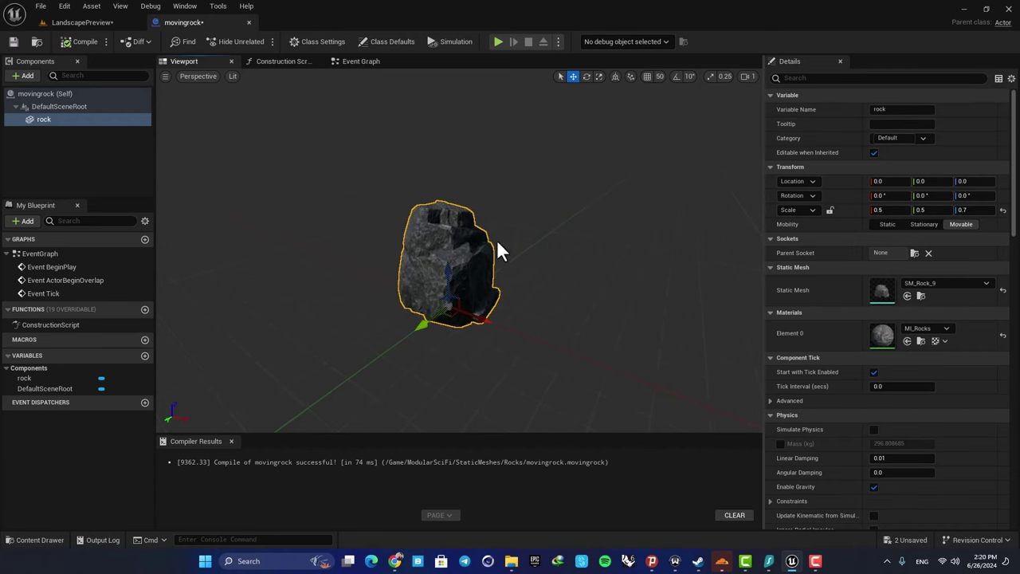
{"action": "left_click", "coordinate": [70, 140]}
{"action": "left_click", "coordinate": [77, 119]}
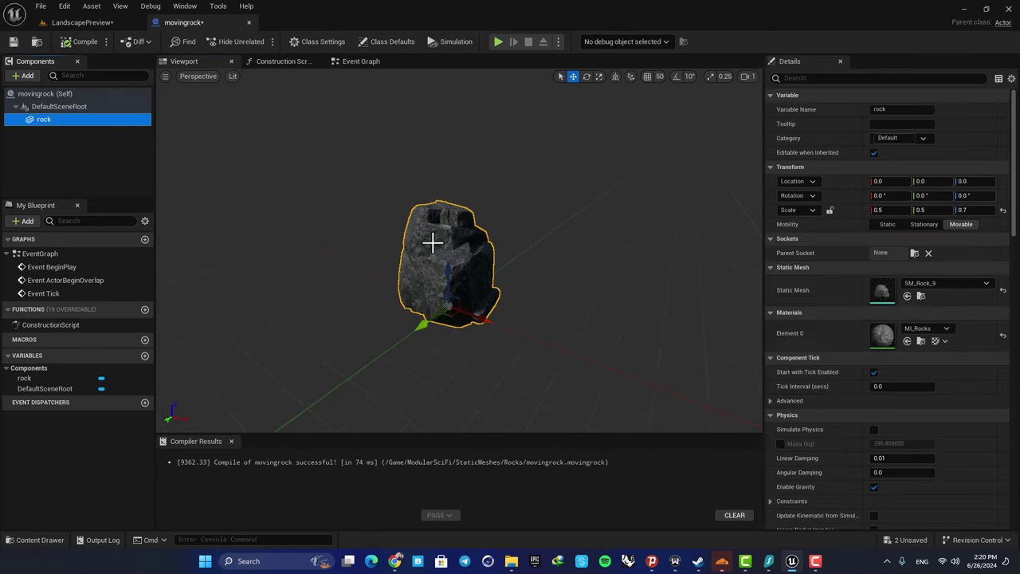
{"action": "scroll", "coordinate": [846, 395], "scroll_direction": "down", "scroll_amount": 2}
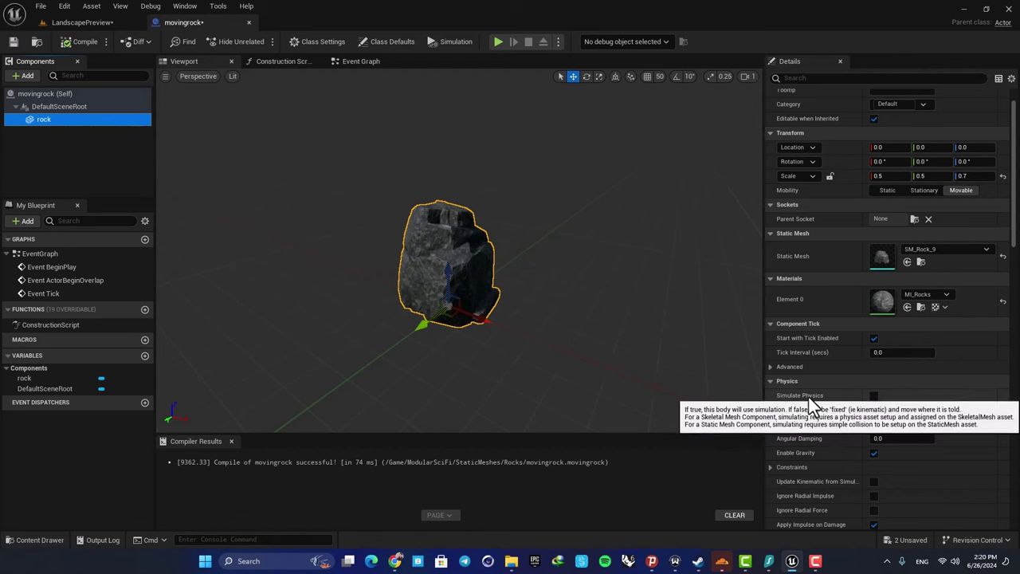
{"action": "left_click", "coordinate": [873, 396]}
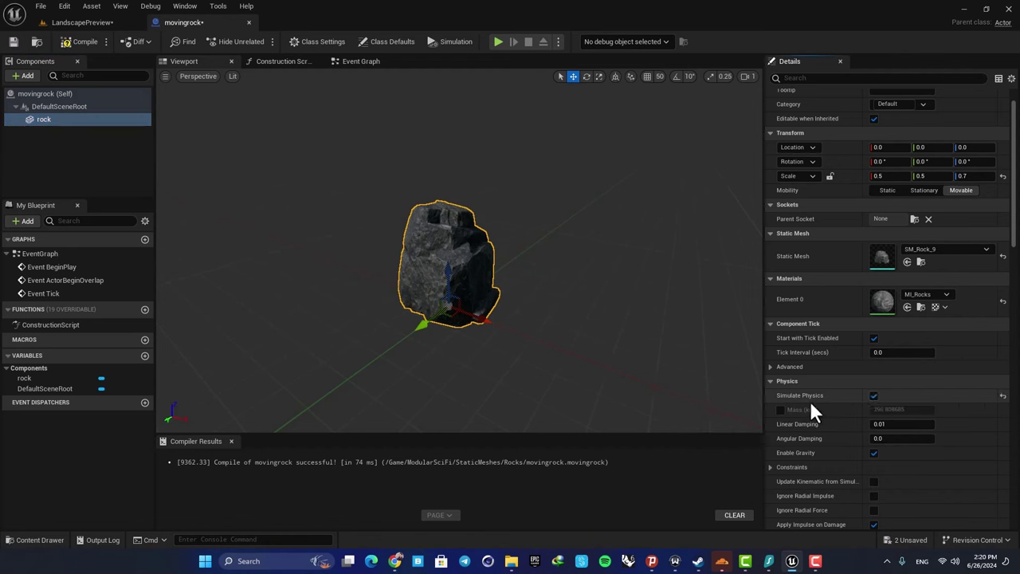
{"action": "scroll", "coordinate": [802, 401], "scroll_direction": "down", "scroll_amount": 1}
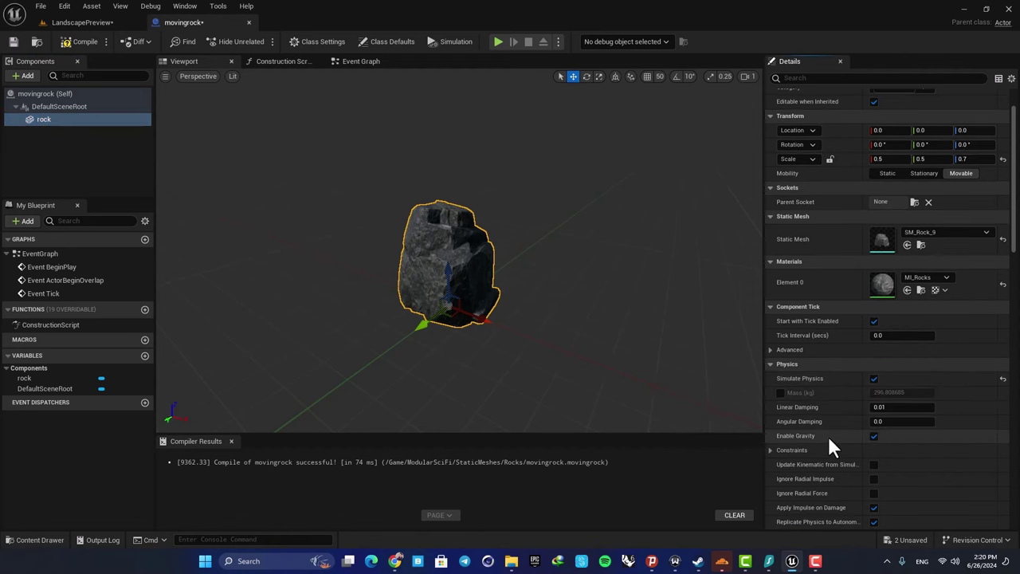
{"action": "left_click", "coordinate": [874, 436]}
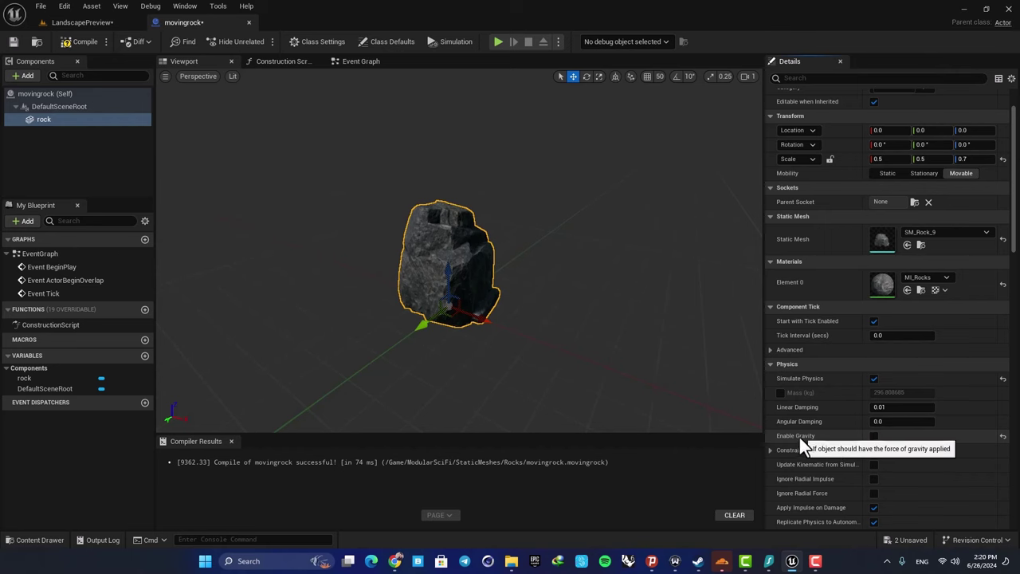
Play the LandscapePreview level, run and jump the character into the floating rock to test pushing it, and stop the session
{"action": "left_click", "coordinate": [76, 23]}
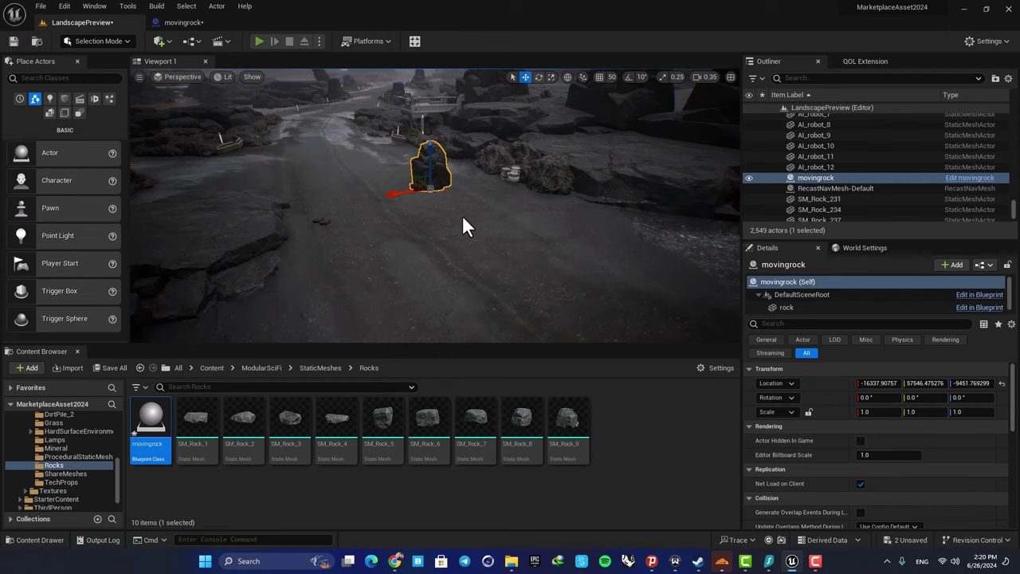
{"action": "key", "text": "alt+p"}
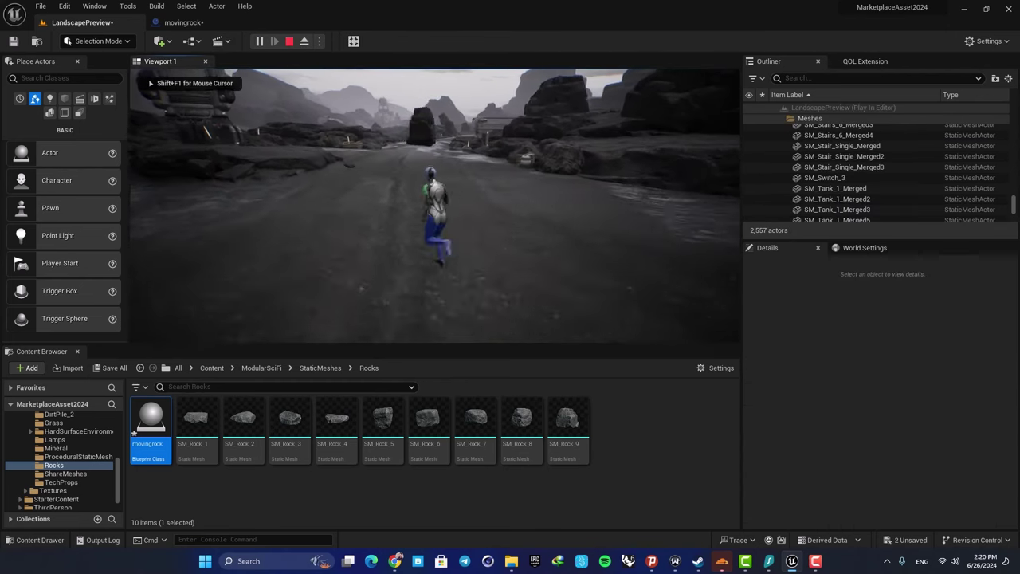
{"action": "key", "text": "space"}
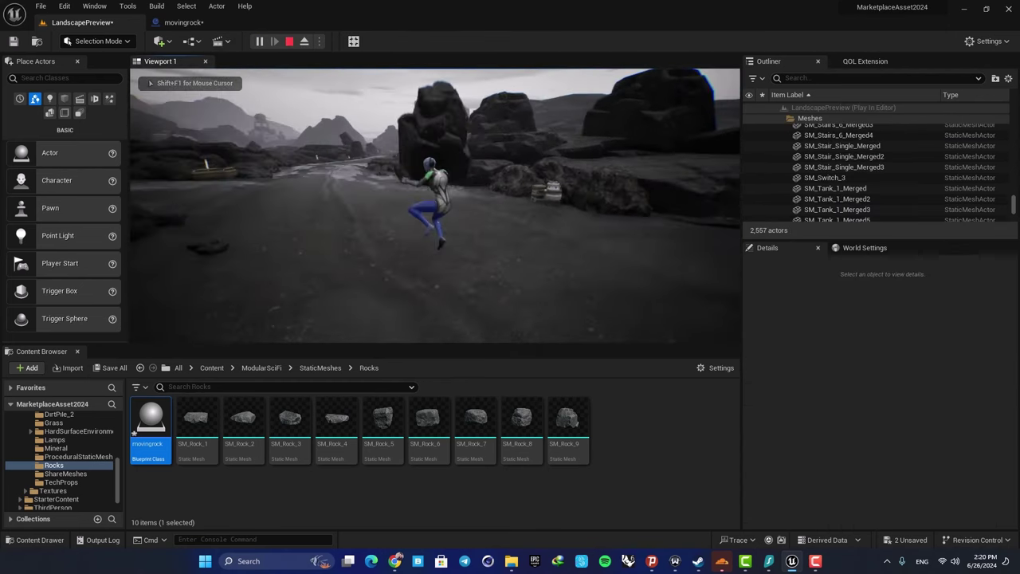
{"action": "key", "text": "space"}
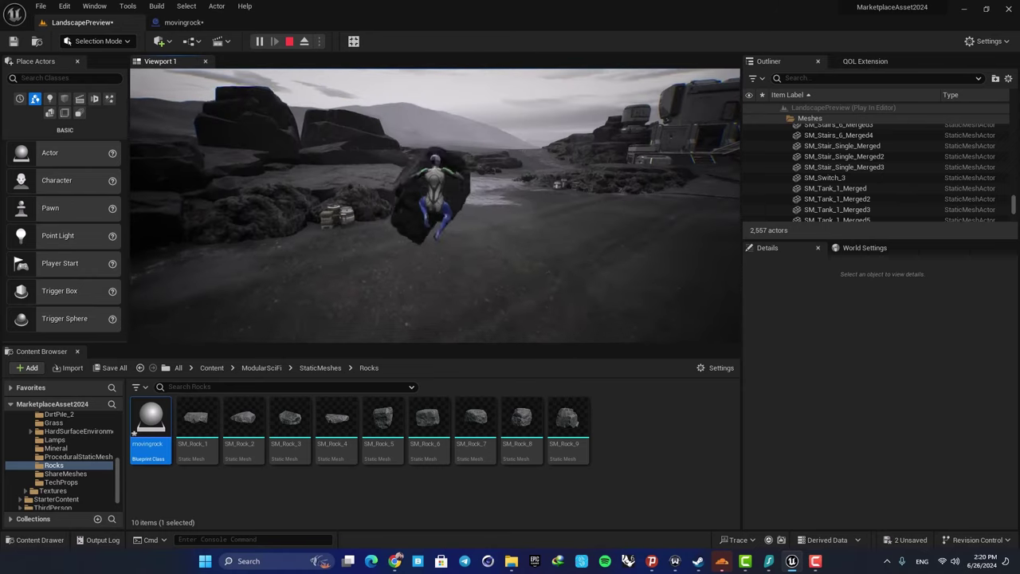
{"action": "key", "text": "d"}
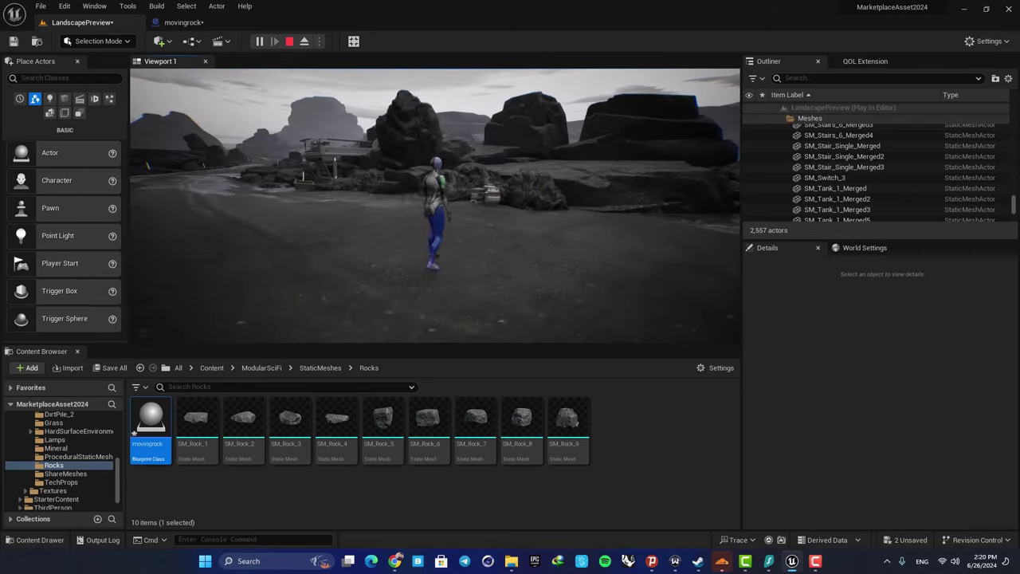
{"action": "key", "text": "Escape"}
{"action": "right_click_drag", "start_coordinate": [482, 218], "coordinate": [434, 191]}
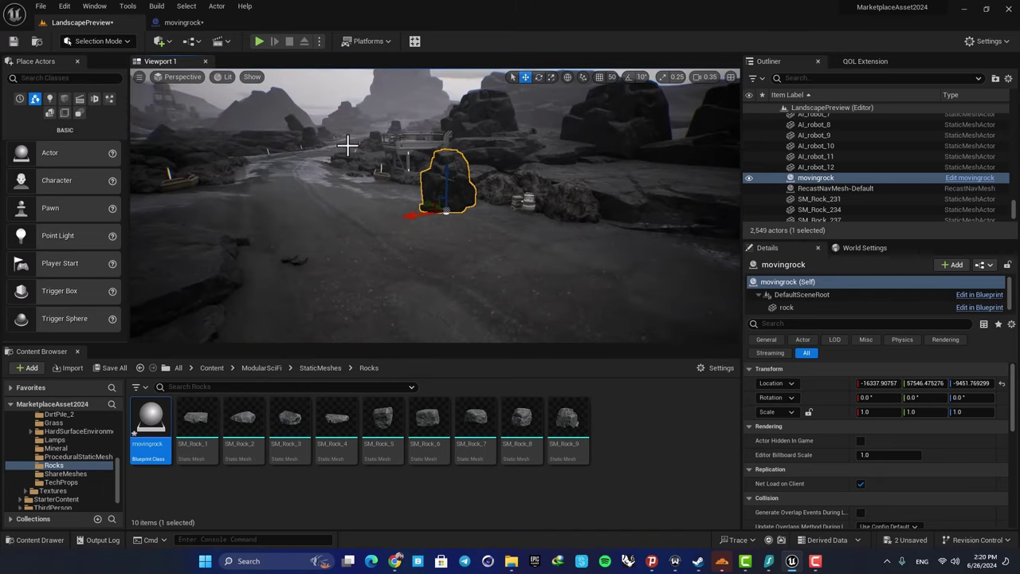
Delete the Event BeginPlay and Event ActorBeginOverlap nodes from movingrock's Event Graph
{"action": "left_click", "coordinate": [188, 21]}
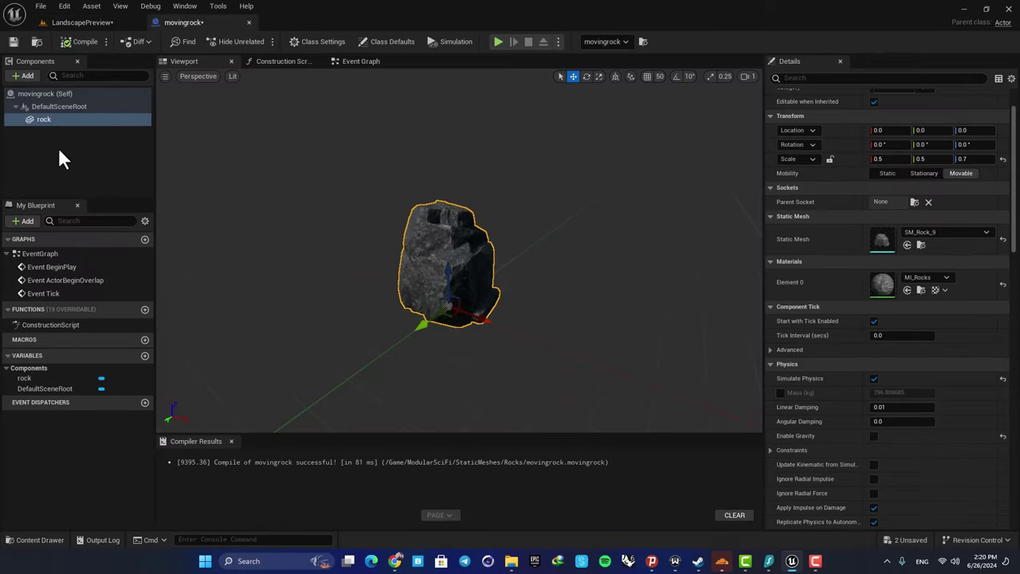
{"action": "left_click", "coordinate": [90, 144]}
{"action": "left_click", "coordinate": [356, 64]}
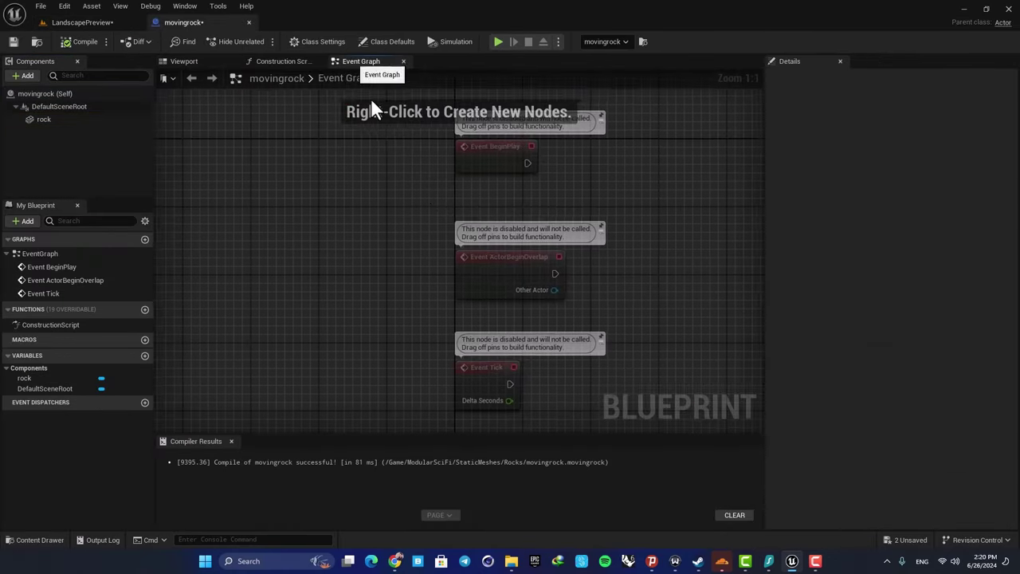
{"action": "left_click_drag", "start_coordinate": [280, 141], "coordinate": [537, 368]}
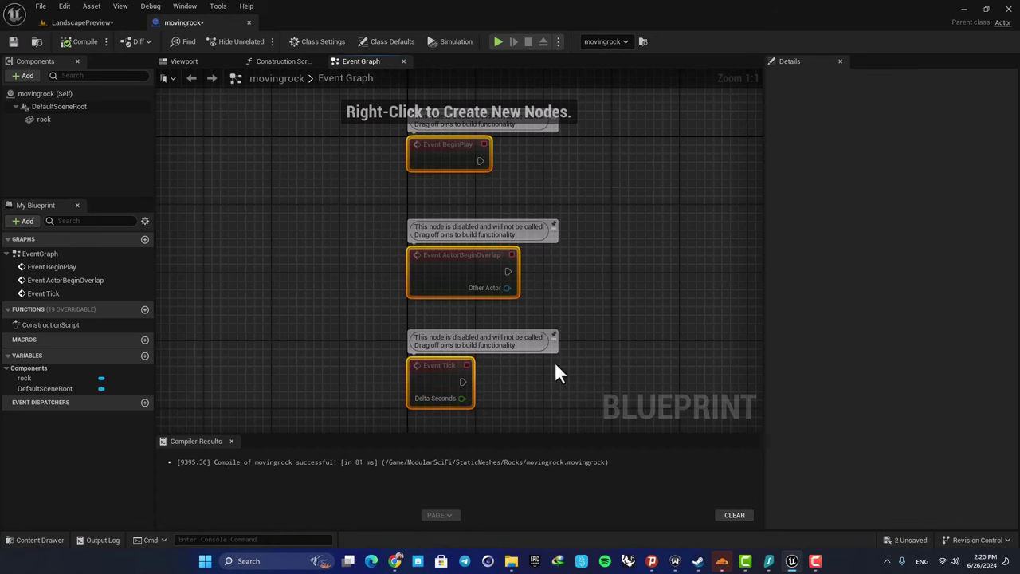
{"action": "left_click", "coordinate": [555, 364]}
{"action": "left_click", "coordinate": [438, 376]}
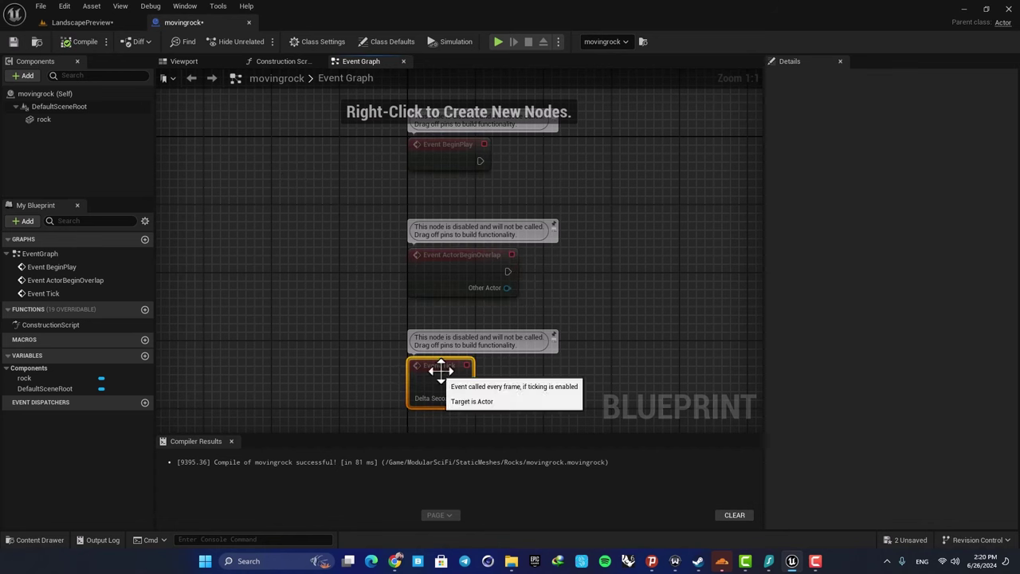
{"action": "left_click_drag", "start_coordinate": [582, 161], "coordinate": [392, 277]}
{"action": "key", "text": "Delete"}
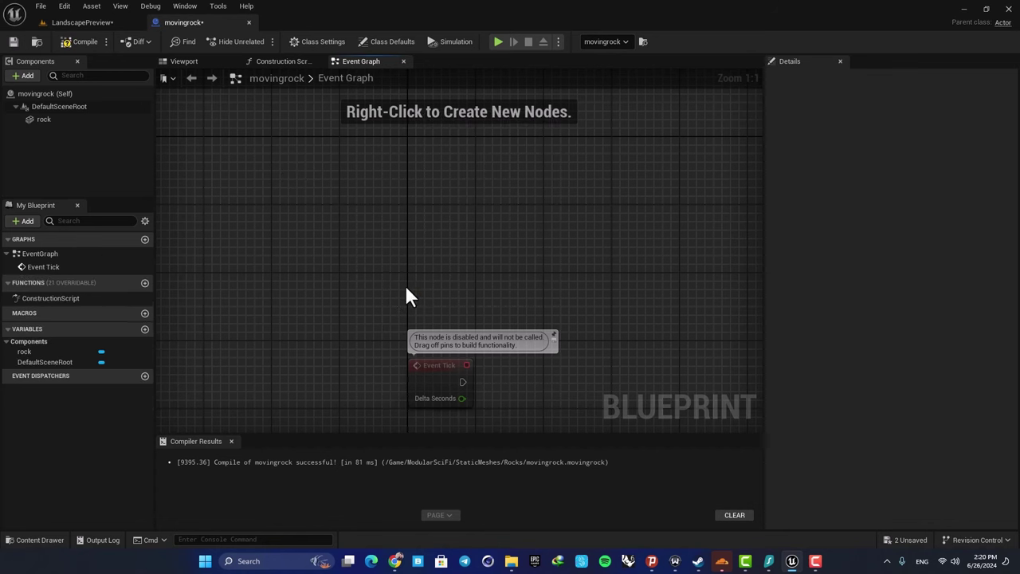
Add an Add Relative Rotation (rock) node driven by the execution output of Event Tick
{"action": "key", "text": "Home"}
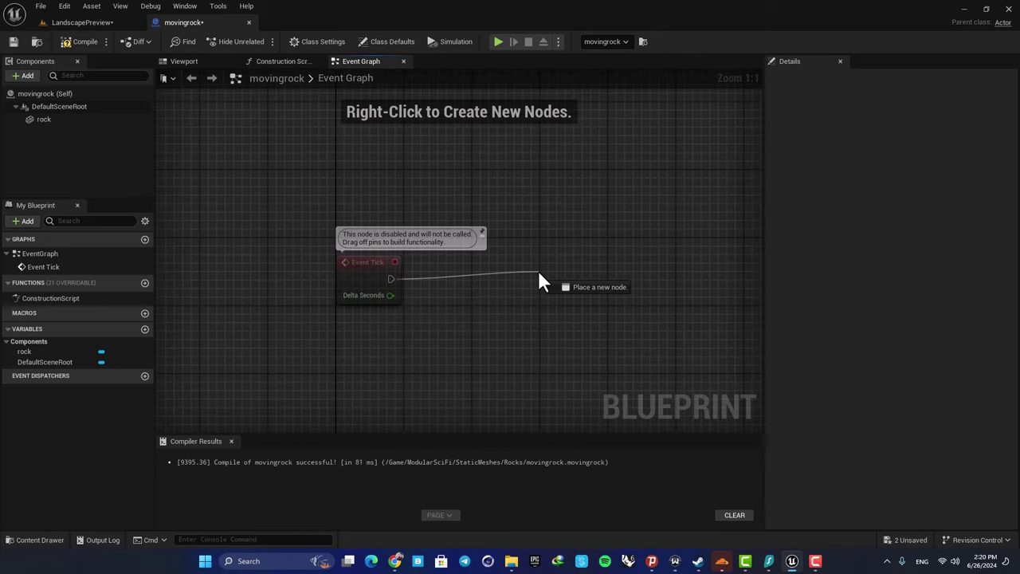
{"action": "left_click_drag", "start_coordinate": [538, 273], "coordinate": [536, 272]}
{"action": "type", "text": "add re"}
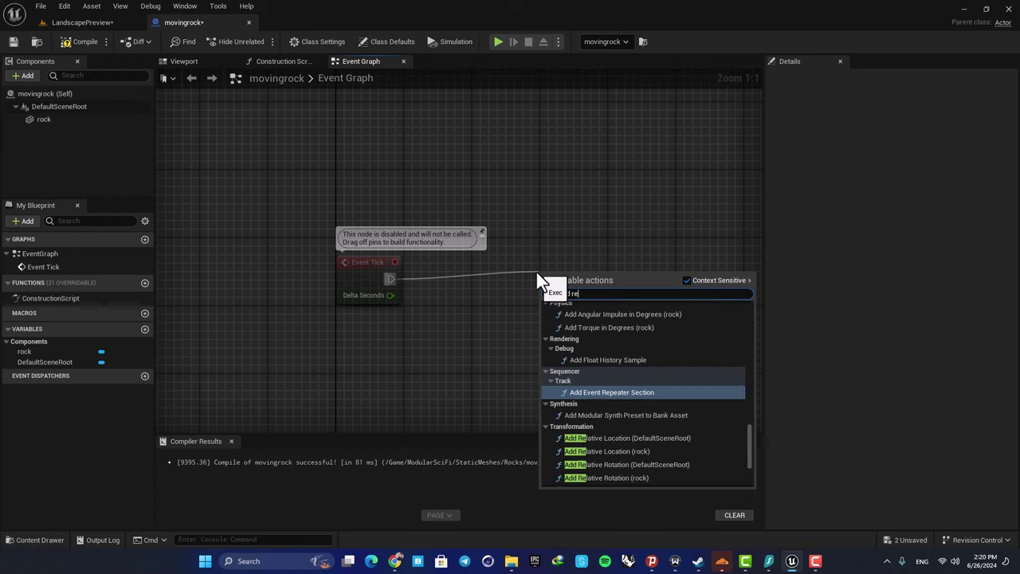
{"action": "type", "text": "l"}
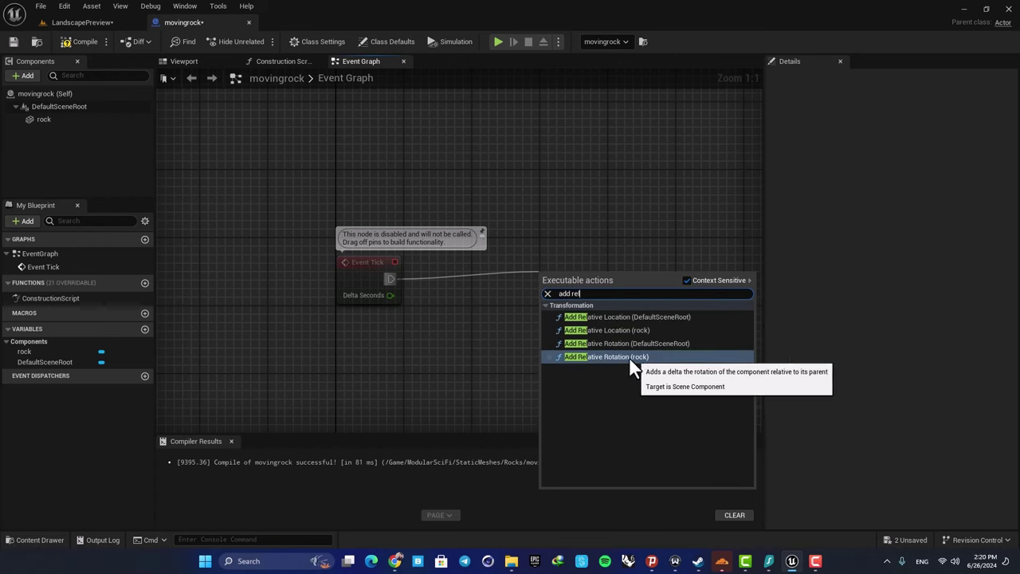
{"action": "left_click", "coordinate": [582, 357]}
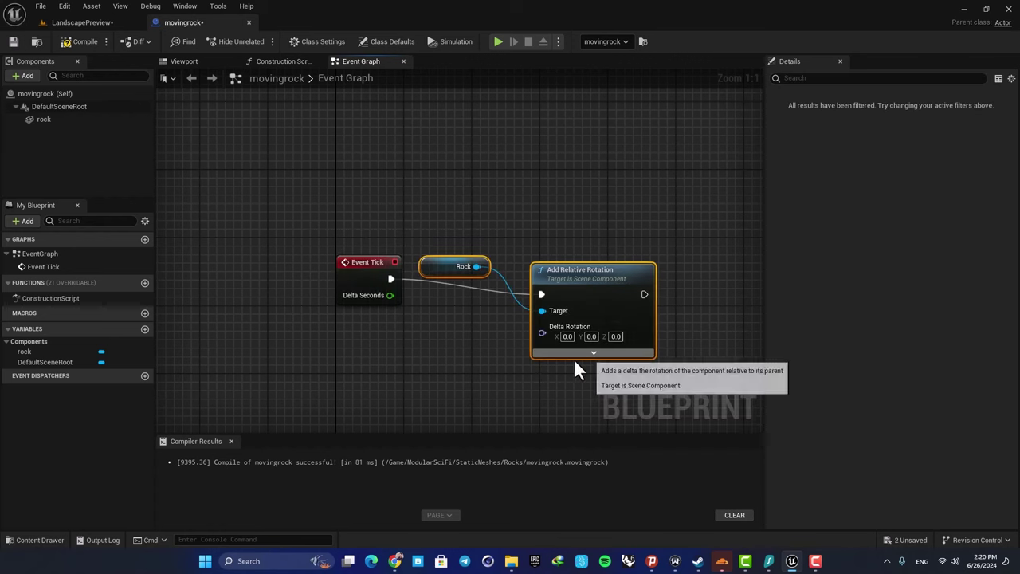
Replace the Rock reference node with a new one below Event Tick, wired to the Target of Add Relative Rotation
{"action": "left_click", "coordinate": [434, 263]}
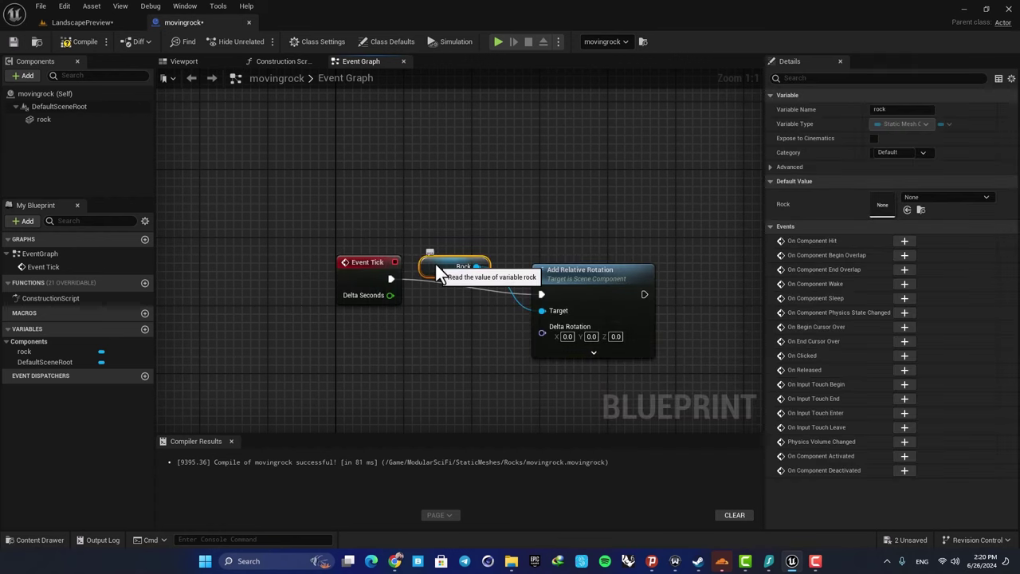
{"action": "key", "text": "Delete"}
{"action": "left_click_drag", "start_coordinate": [44, 120], "coordinate": [542, 311]}
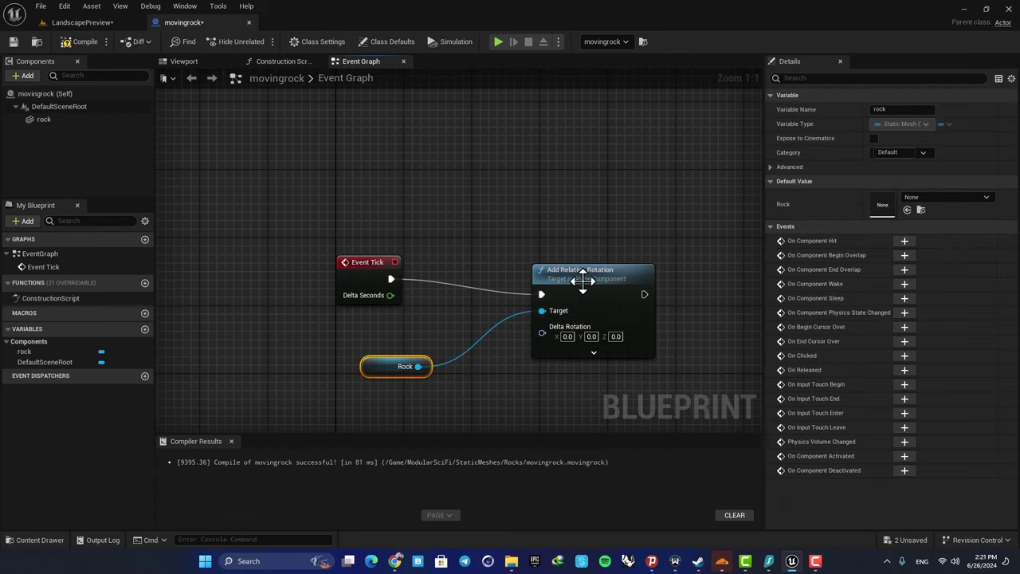
Set the Delta Rotation Z of Add Relative Rotation to 1.0 and line the node up with Event Tick
{"action": "left_click_drag", "start_coordinate": [582, 278], "coordinate": [583, 263]}
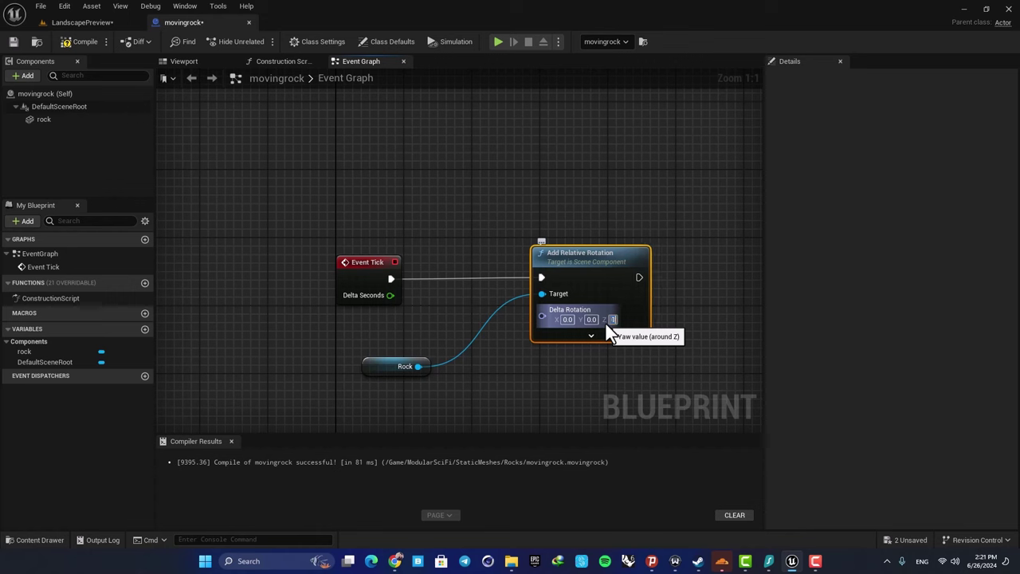
{"action": "type", "text": "1"}
{"action": "left_click", "coordinate": [479, 219]}
{"action": "left_click_drag", "start_coordinate": [370, 259], "coordinate": [387, 260]}
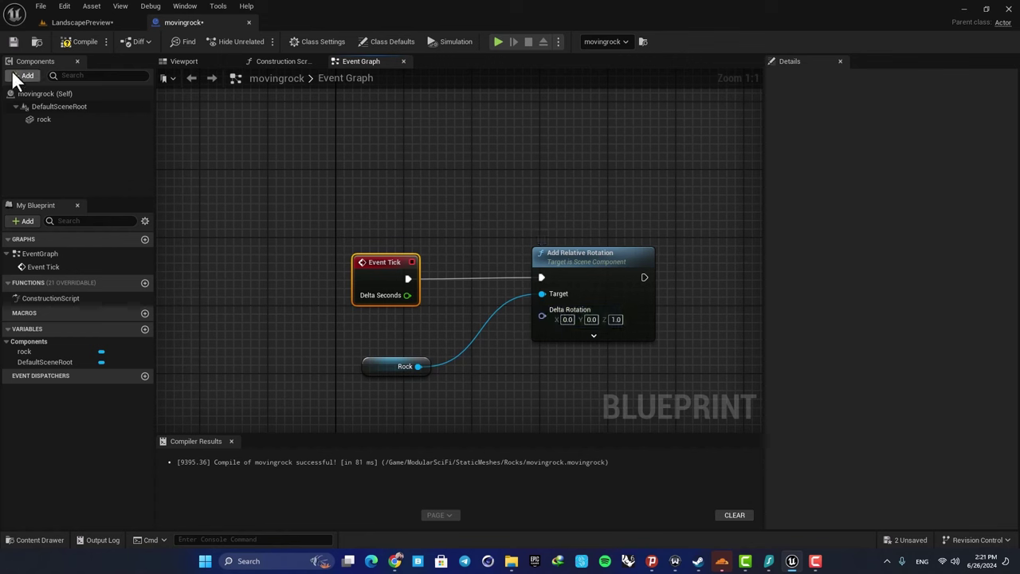
Play the LandscapePreview level, run the character to the rock to check its rotation and push response, and stop the session
{"action": "left_click", "coordinate": [137, 23]}
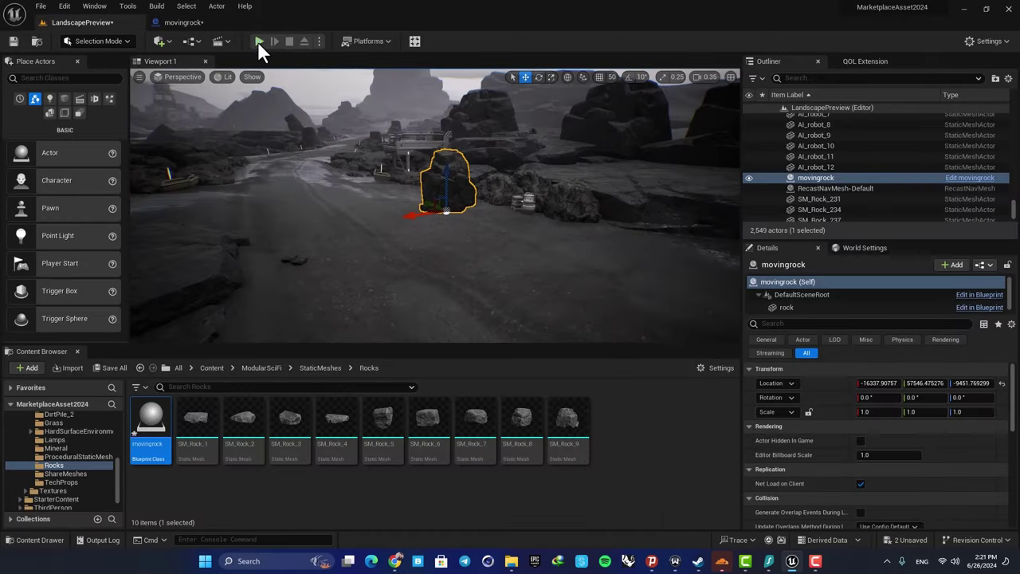
{"action": "key", "text": "alt+p"}
{"action": "key", "text": "w"}
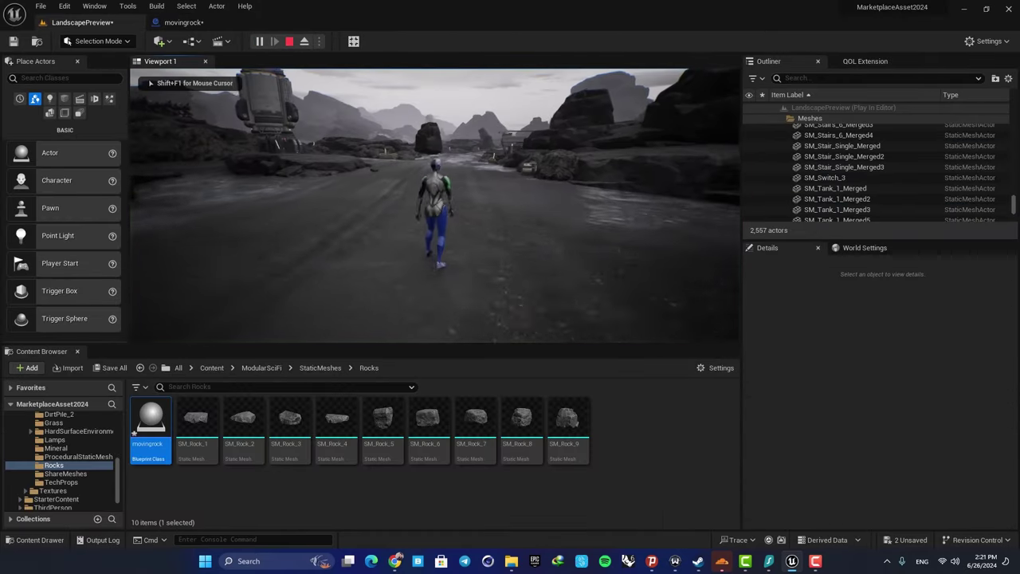
{"action": "key", "text": "d"}
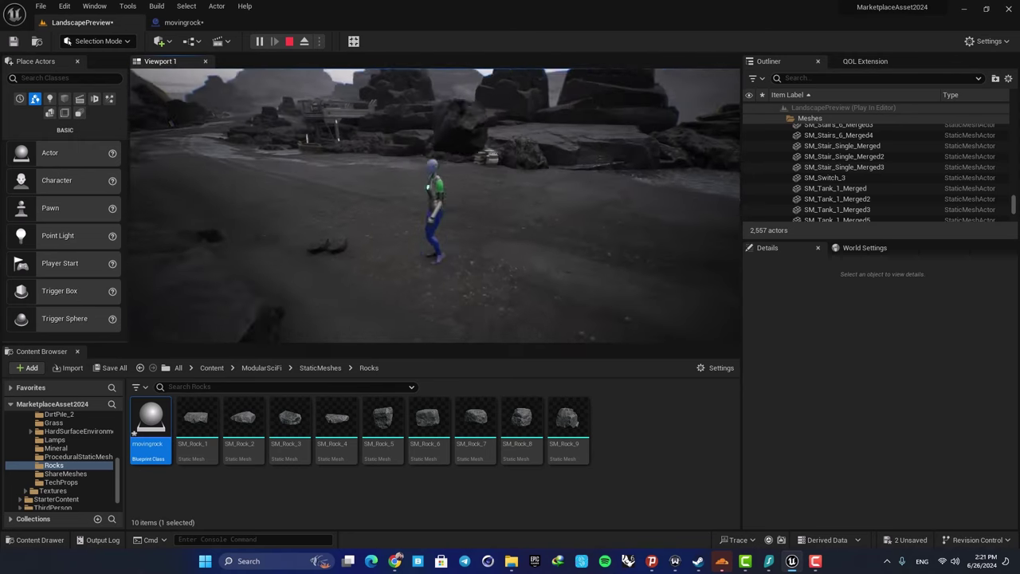
{"action": "key", "text": "space"}
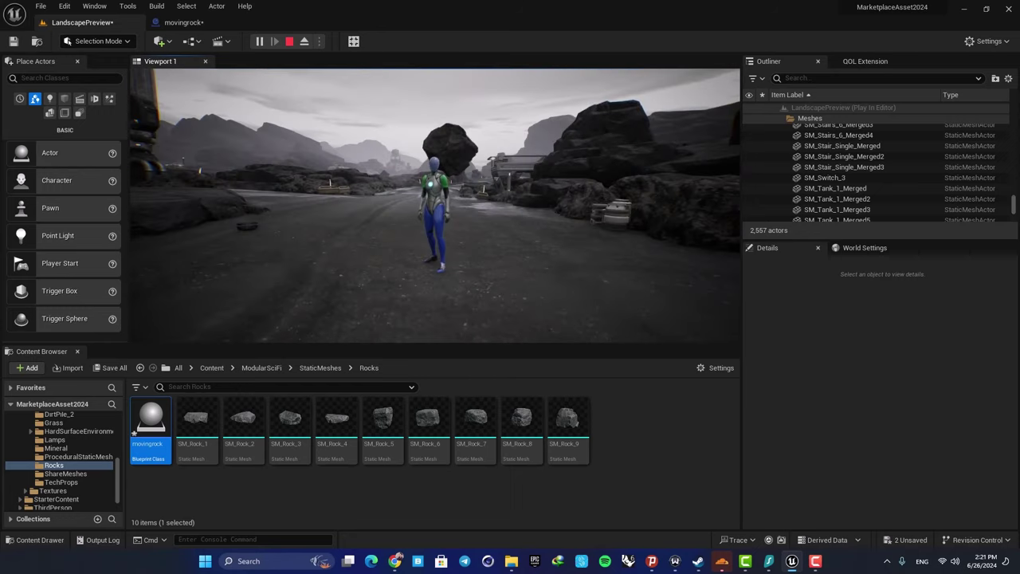
{"action": "key", "text": "w"}
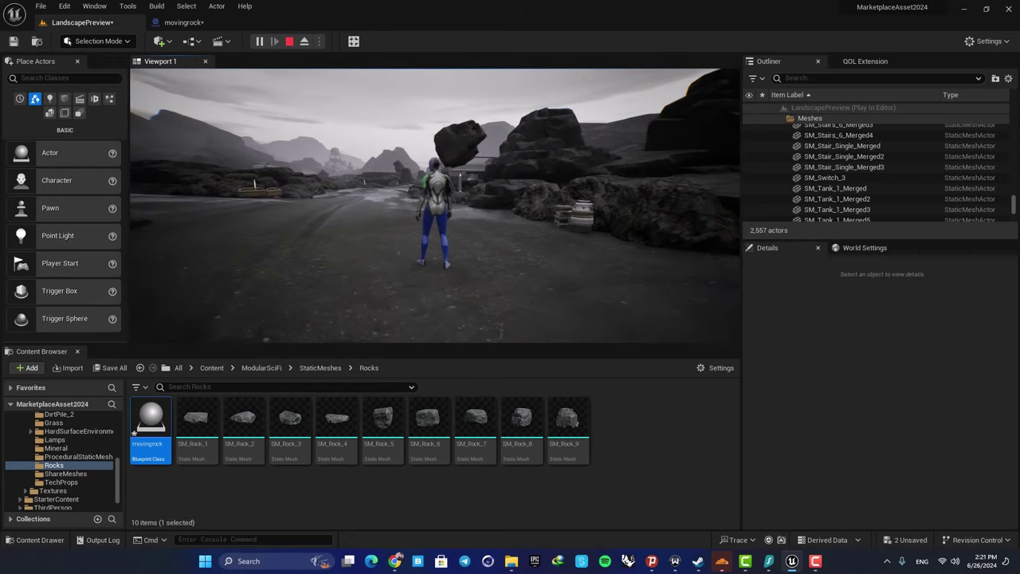
{"action": "key", "text": "Escape"}
Add a Rotating Movement component to the movingrock blueprint
{"action": "left_click", "coordinate": [167, 24]}
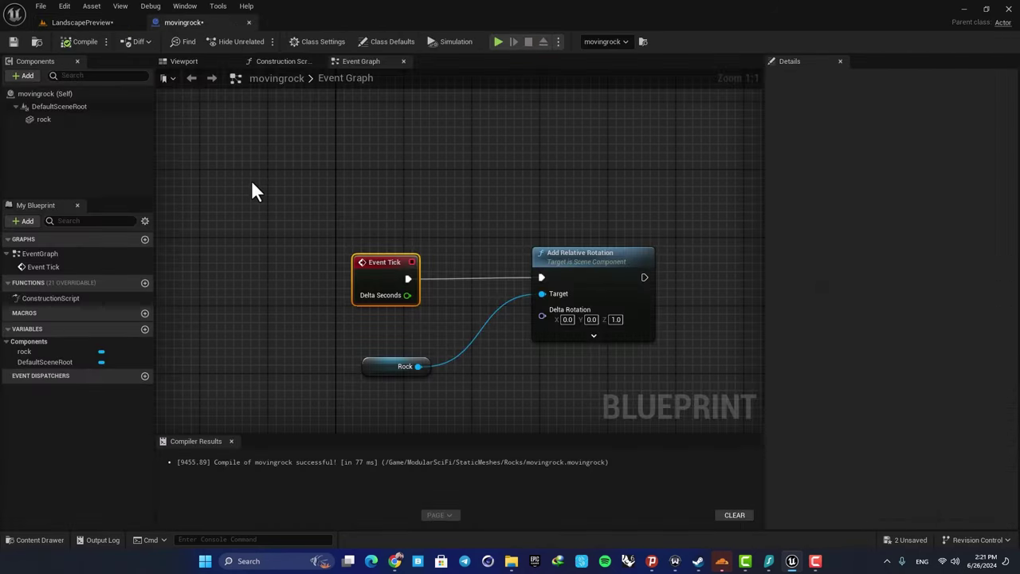
{"action": "left_click", "coordinate": [25, 75]}
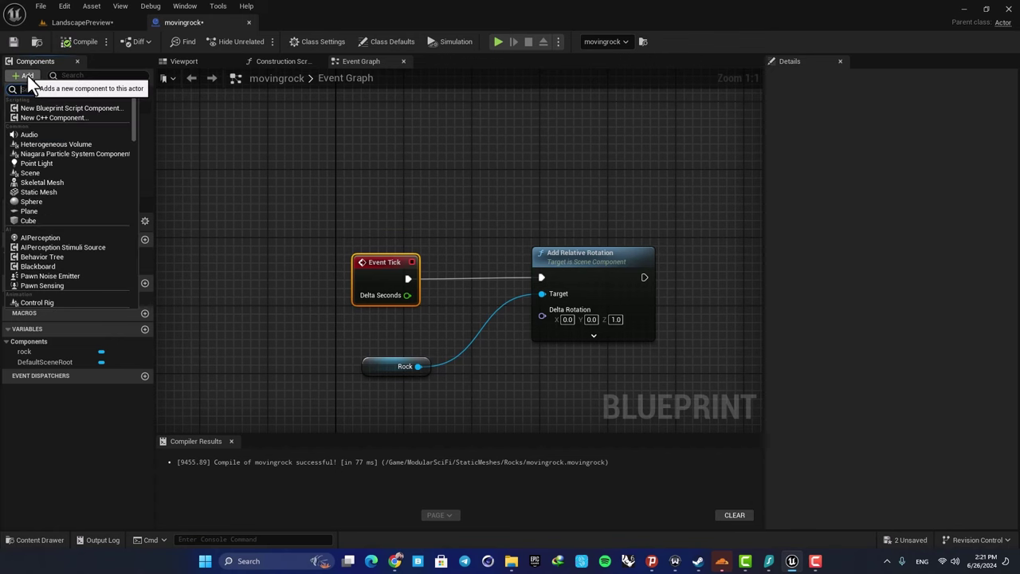
{"action": "type", "text": "rota"}
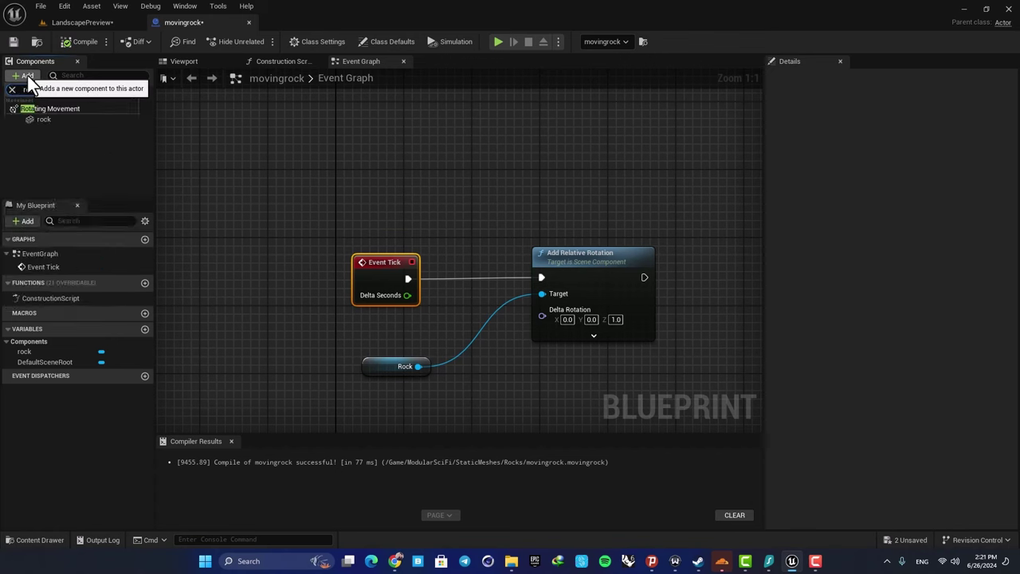
{"action": "left_click", "coordinate": [36, 111]}
{"action": "left_click", "coordinate": [71, 160]}
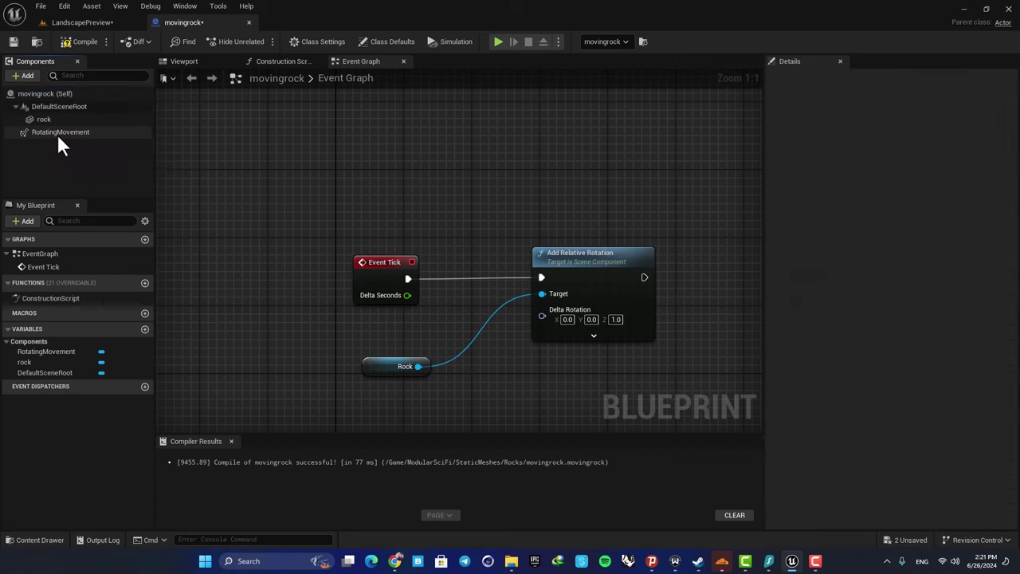
Review the Rotating Movement and rock component settings and delete the Rotating Movement component from the blueprint
{"action": "left_click", "coordinate": [57, 133]}
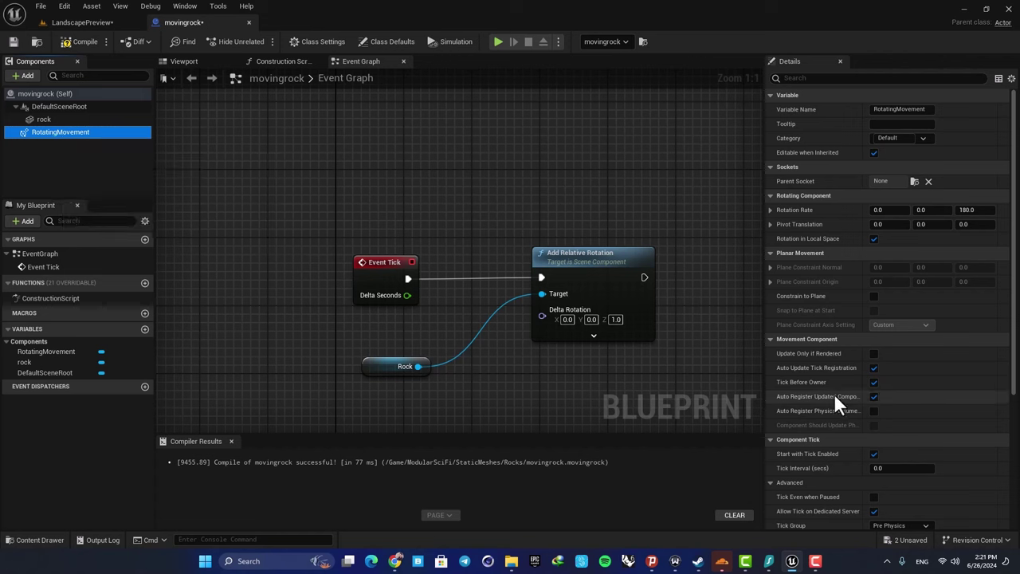
{"action": "left_click", "coordinate": [27, 115]}
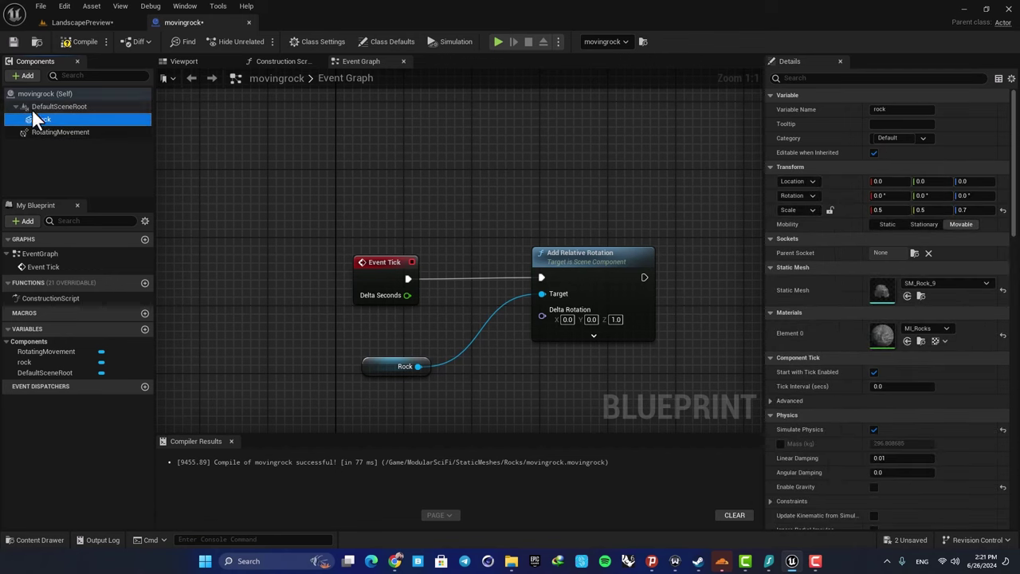
{"action": "left_click", "coordinate": [45, 130]}
{"action": "left_click", "coordinate": [48, 165]}
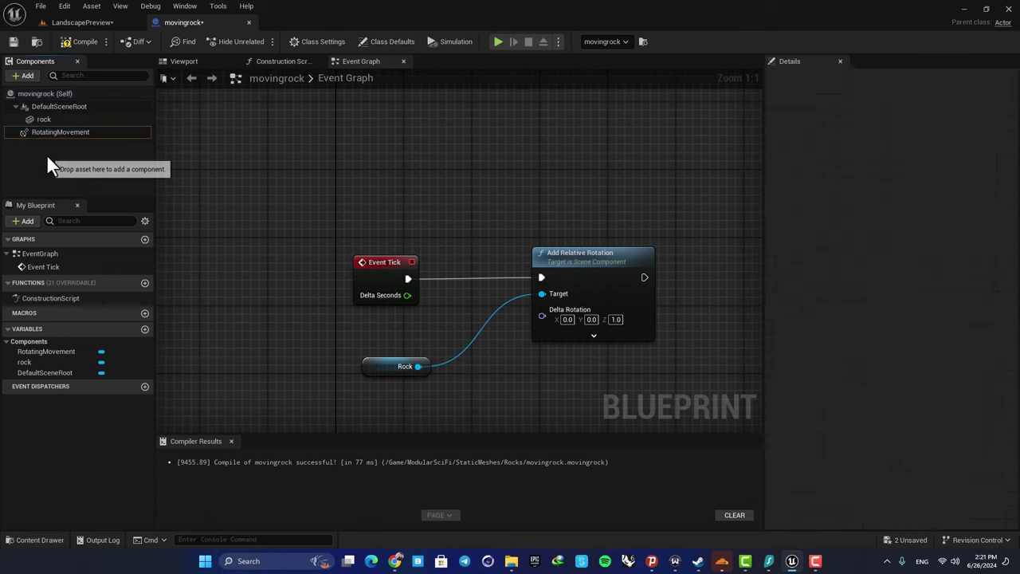
{"action": "left_click", "coordinate": [57, 133]}
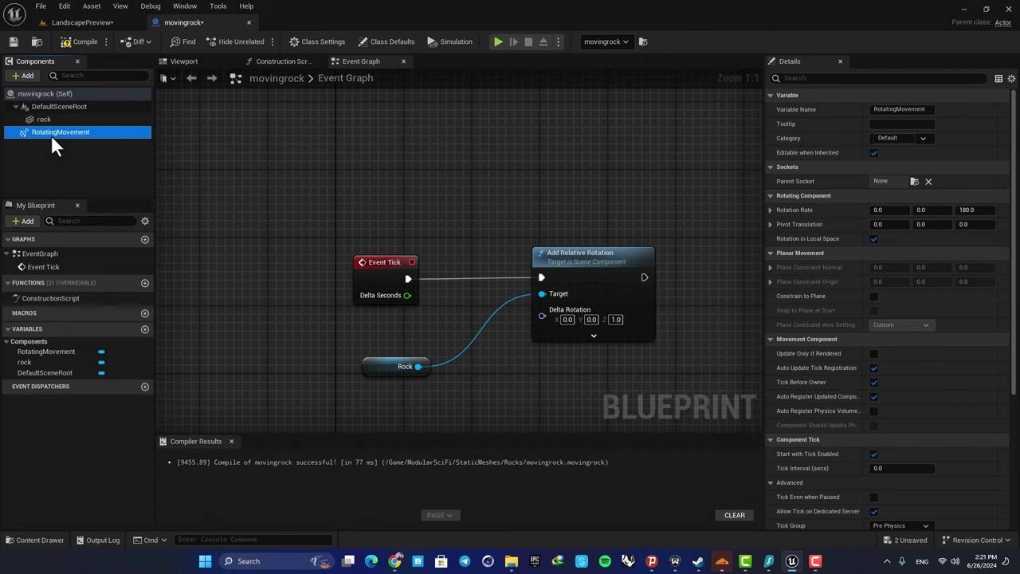
{"action": "key", "text": "Delete"}
Move the Event Tick and Rock nodes closer to Add Relative Rotation and compile the blueprint
{"action": "key", "text": "ctrl+a"}
{"action": "left_click", "coordinate": [341, 225]}
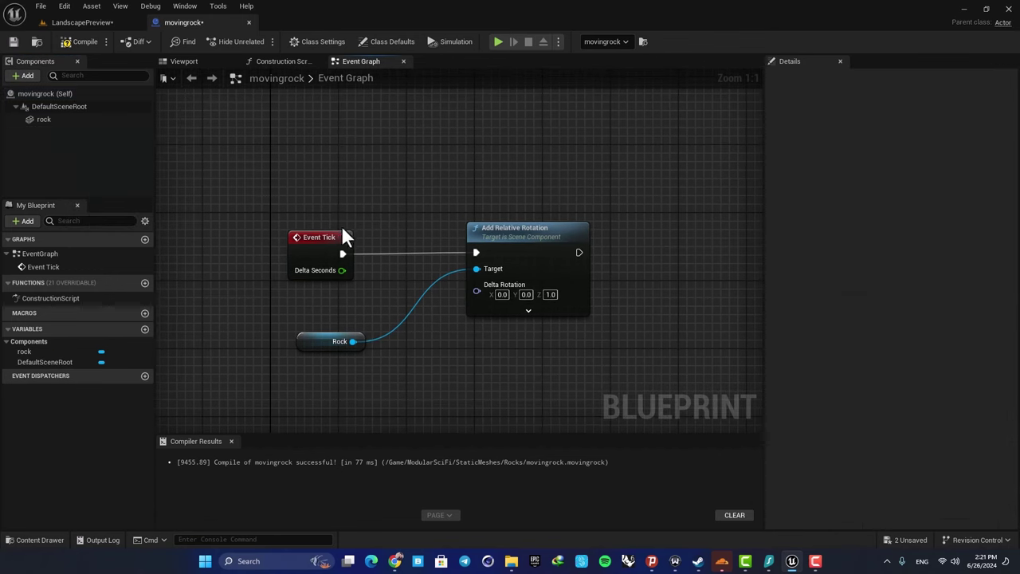
{"action": "left_click_drag", "start_coordinate": [341, 238], "coordinate": [376, 239]}
{"action": "left_click_drag", "start_coordinate": [321, 333], "coordinate": [347, 324]}
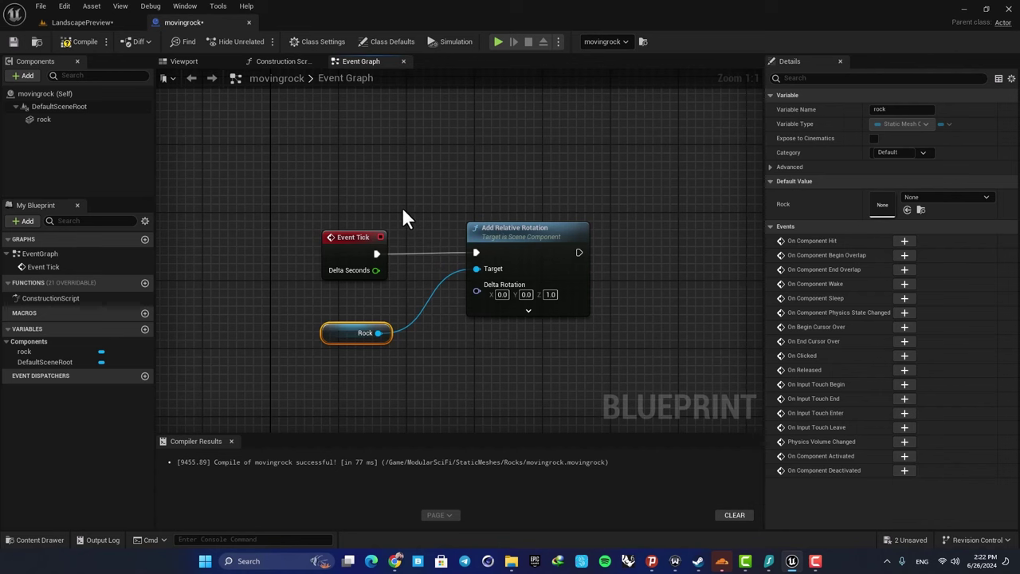
{"action": "double_click", "coordinate": [371, 77]}
{"action": "key", "text": "Escape"}
{"action": "left_click", "coordinate": [78, 38]}
Add an On Component Hit event for the rock component and place it below the Rock node
{"action": "right_click_drag", "start_coordinate": [397, 173], "coordinate": [395, 136]}
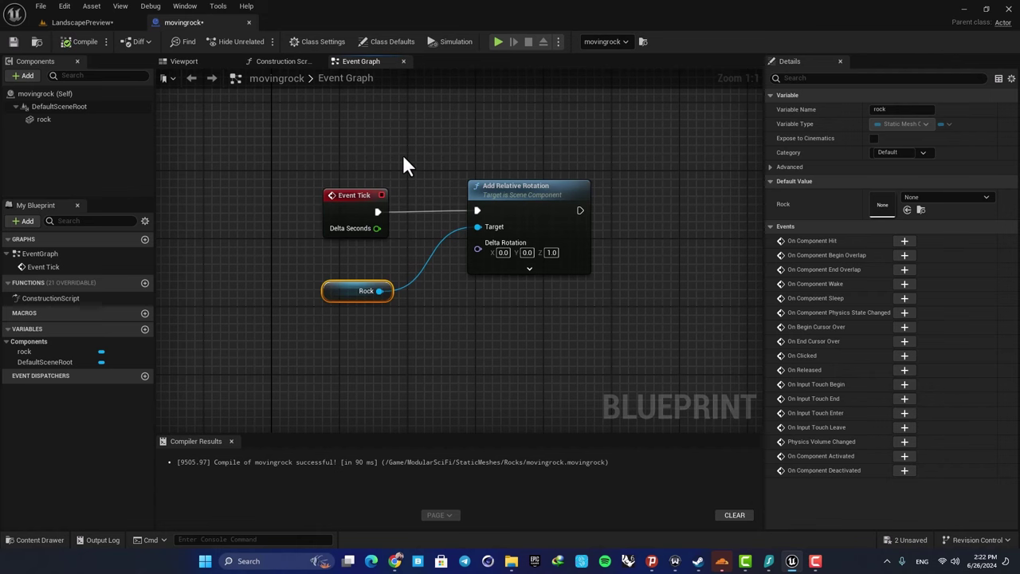
{"action": "right_click_drag", "start_coordinate": [407, 168], "coordinate": [414, 142]}
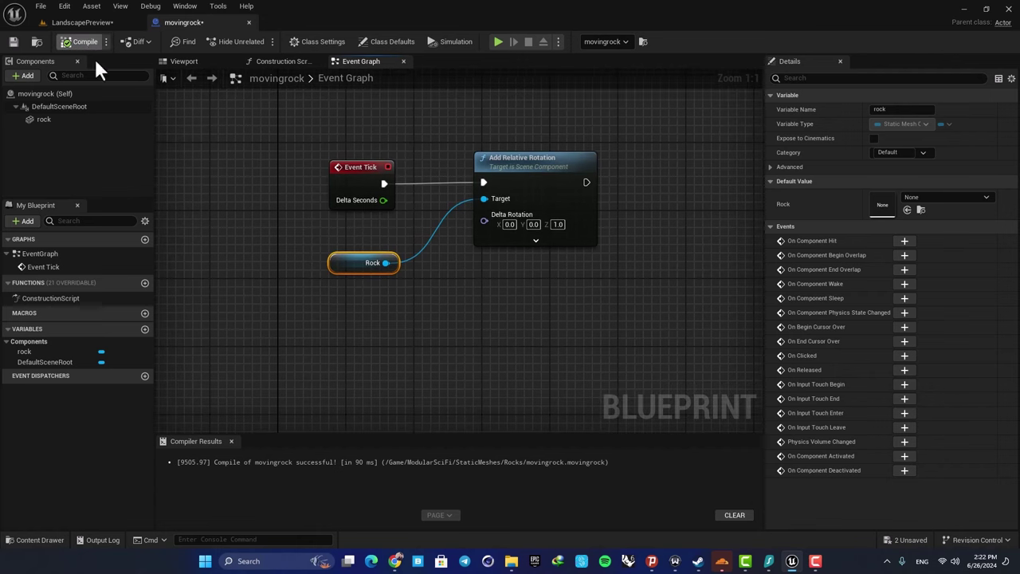
{"action": "left_click", "coordinate": [47, 120]}
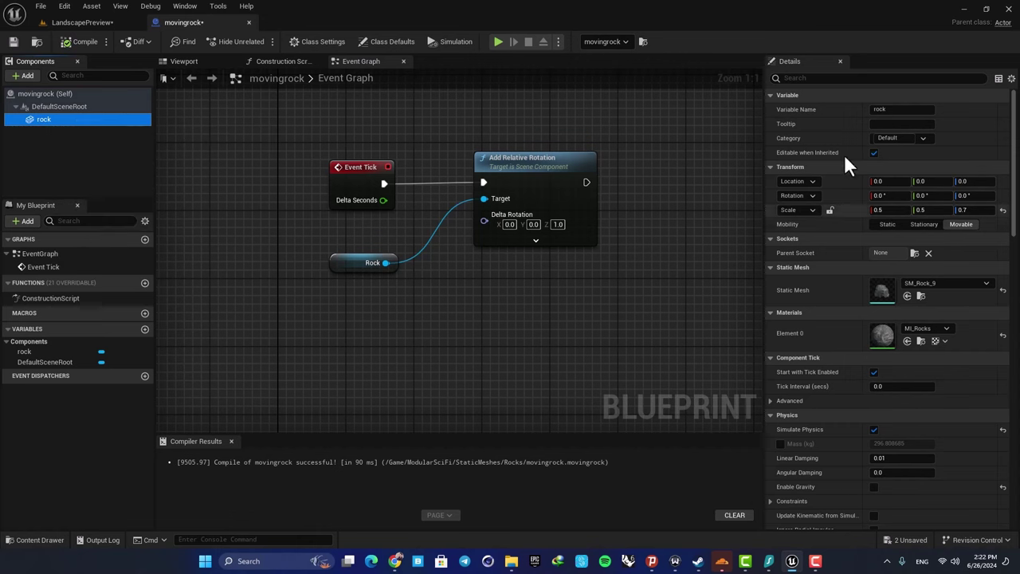
{"action": "scroll", "coordinate": [829, 311], "scroll_direction": "down", "scroll_amount": 15}
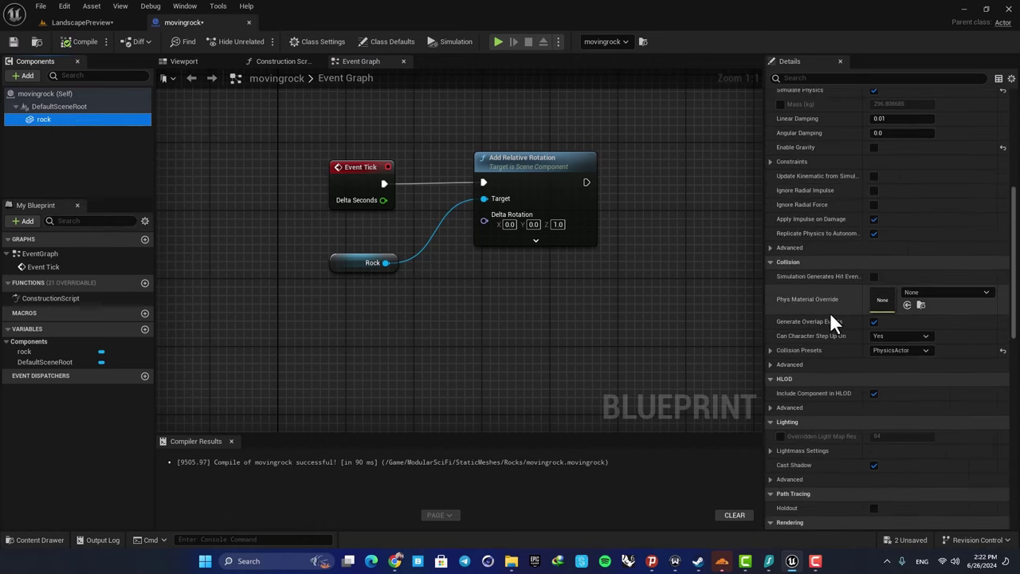
{"action": "scroll", "coordinate": [830, 312], "scroll_direction": "down", "scroll_amount": 3}
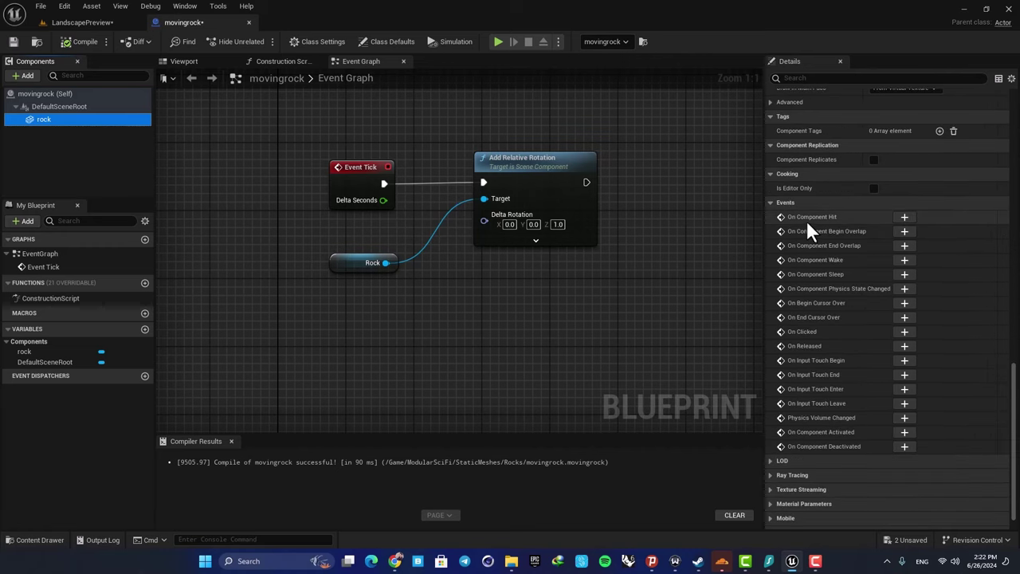
{"action": "left_click", "coordinate": [904, 217]}
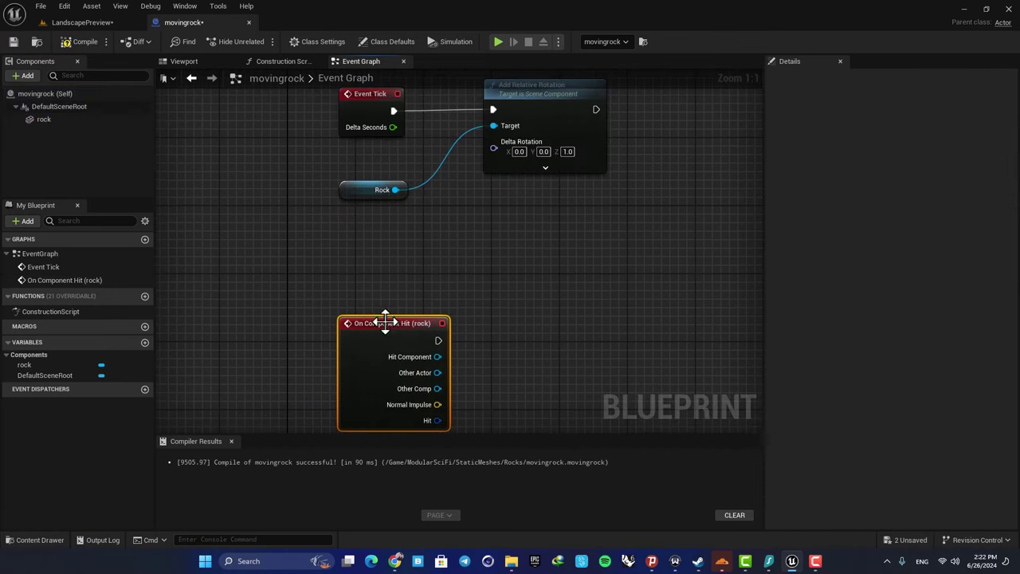
{"action": "left_click_drag", "start_coordinate": [387, 321], "coordinate": [399, 279]}
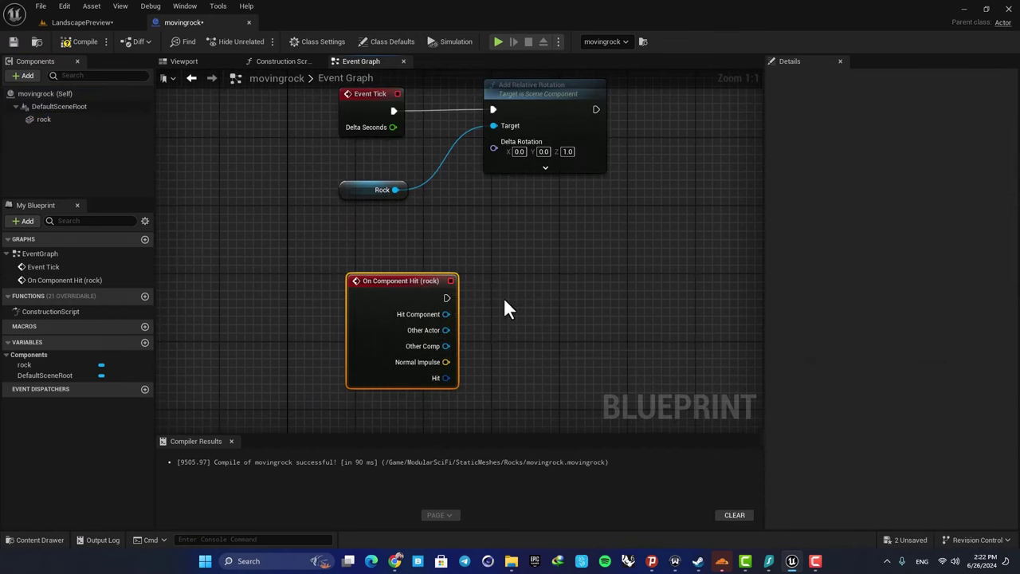
Add a Play Sound 2D node wired to the execution output of On Component Hit (rock)
{"action": "right_click_drag", "start_coordinate": [506, 304], "coordinate": [430, 314]}
{"action": "left_click_drag", "start_coordinate": [374, 303], "coordinate": [514, 305]}
{"action": "type", "text": "pla"}
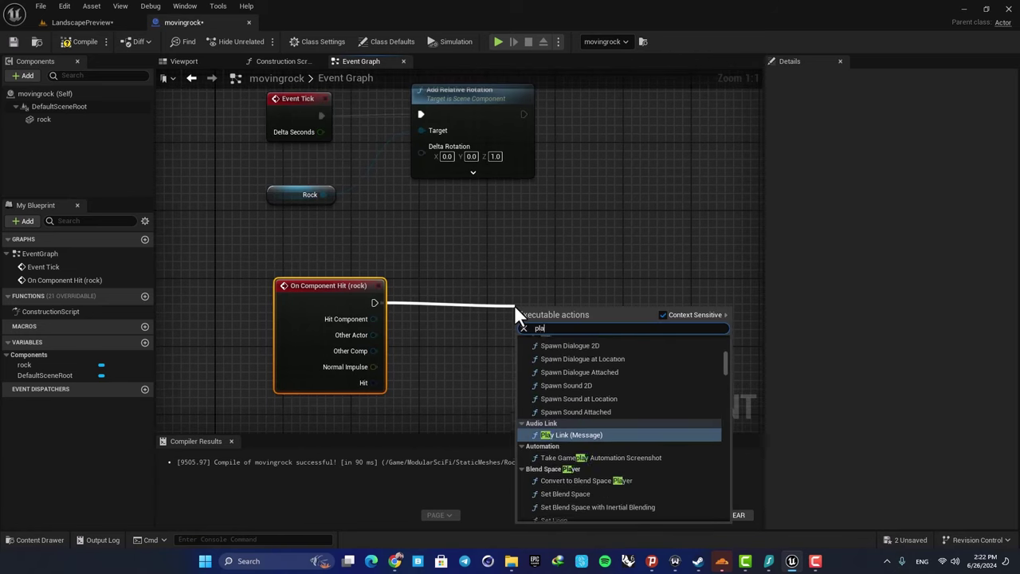
{"action": "type", "text": "y so"}
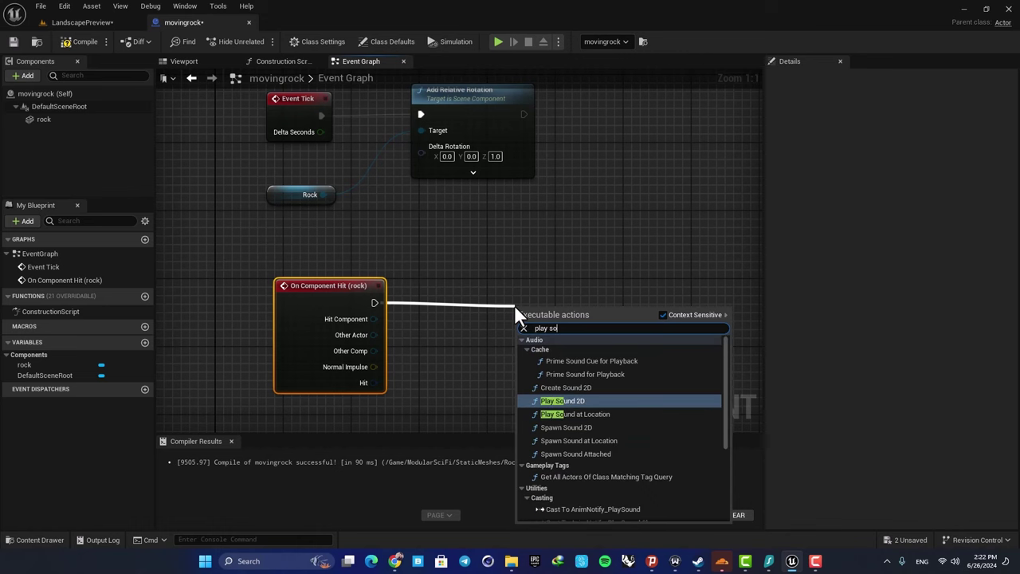
{"action": "left_click", "coordinate": [564, 400]}
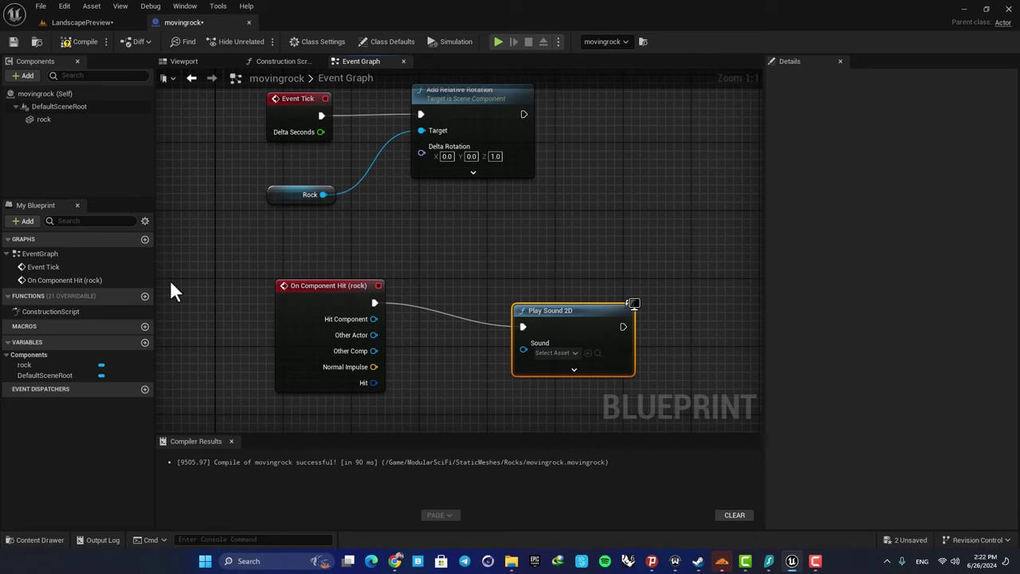
Go to the LandscapePreview level and locate the hit sound wave in the project's Content folder
{"action": "left_click", "coordinate": [81, 23]}
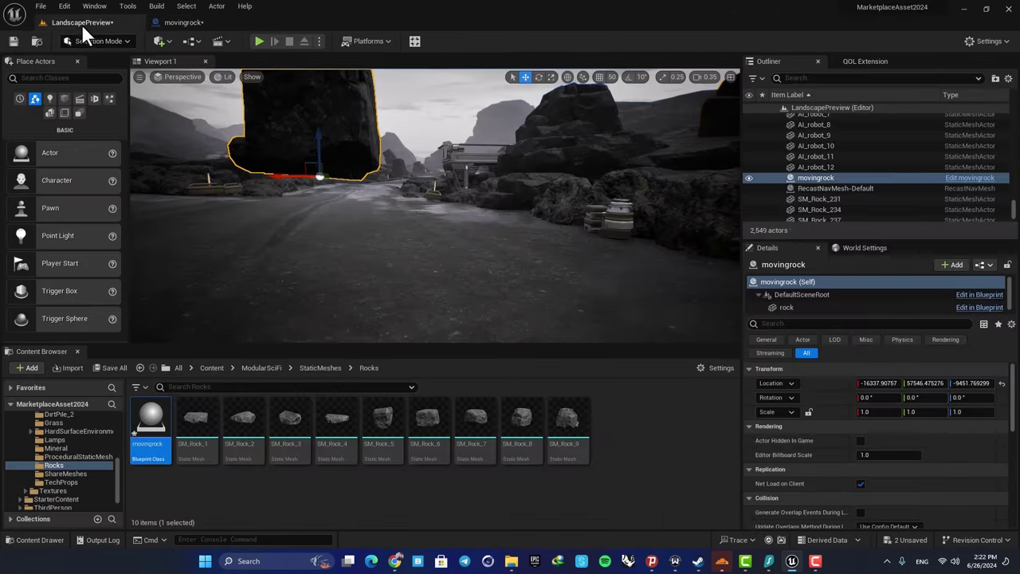
{"action": "left_click", "coordinate": [209, 368]}
{"action": "scroll", "coordinate": [239, 494], "scroll_direction": "down", "scroll_amount": 1}
{"action": "left_click", "coordinate": [151, 463]}
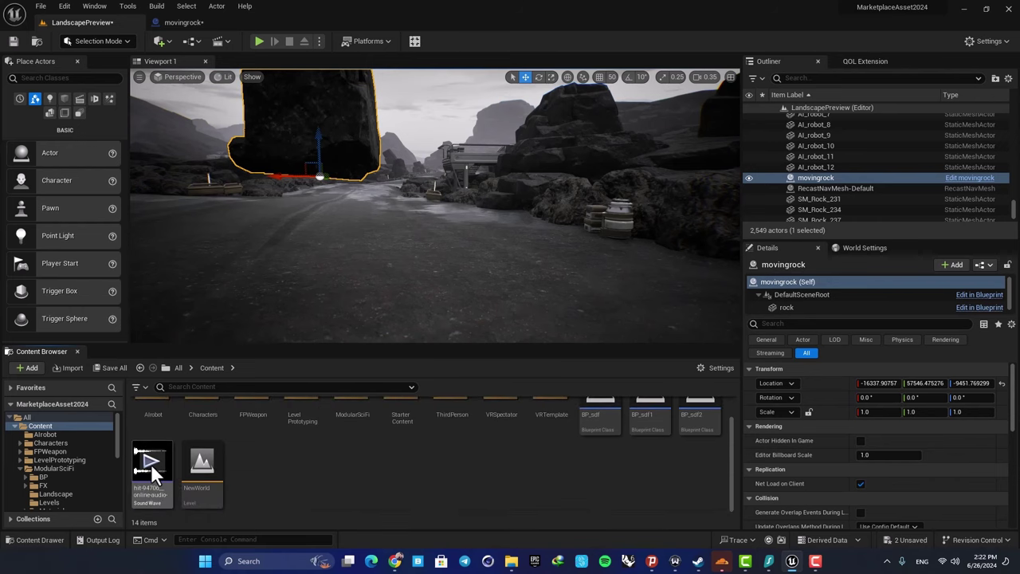
{"action": "left_click", "coordinate": [151, 463]}
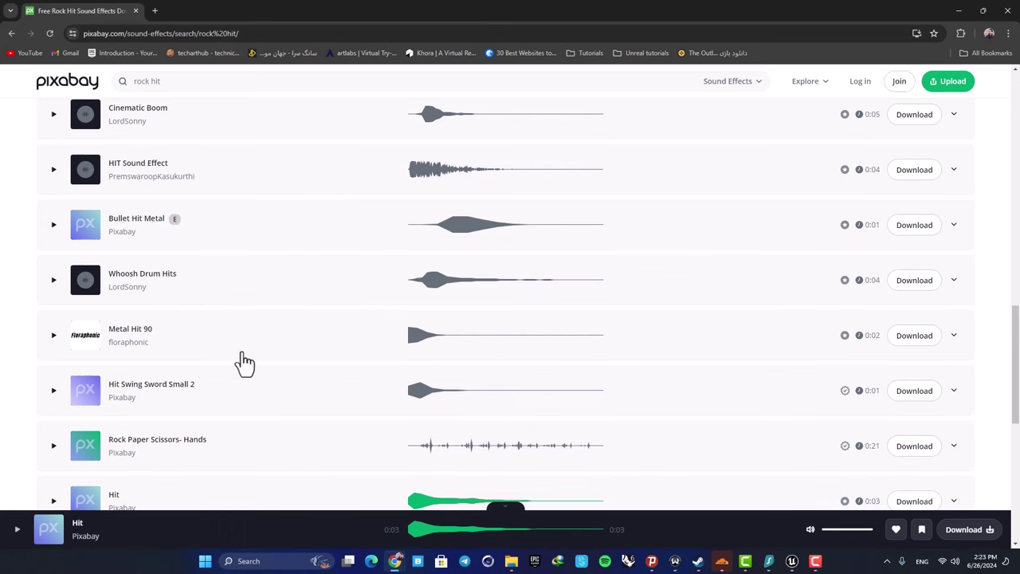
In Chrome, review Pixabay's rock hit sounds and the wav option on online-audio-converter.com, then return to Unreal Editor
{"action": "scroll", "coordinate": [244, 363], "scroll_direction": "down", "scroll_amount": 2}
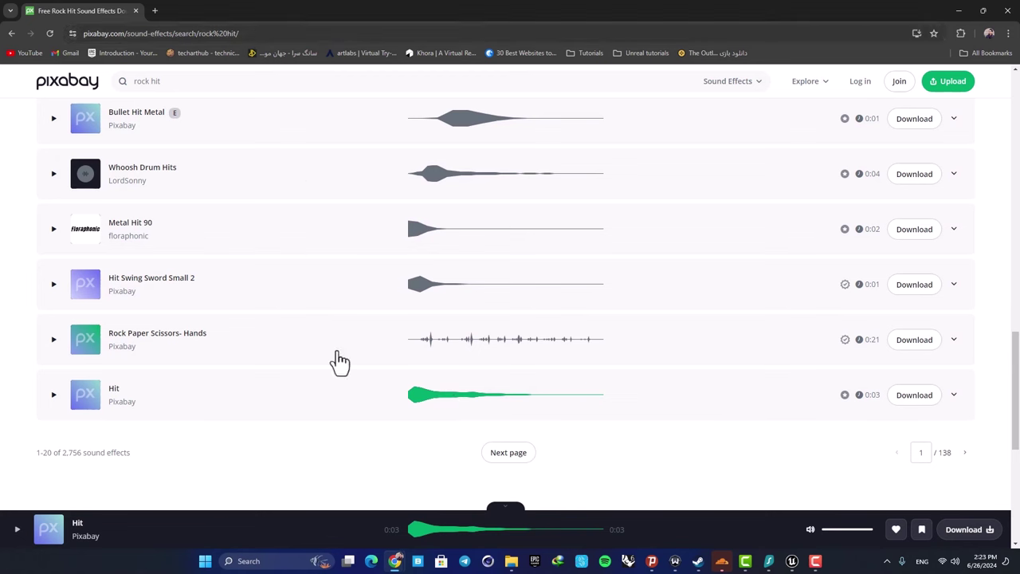
{"action": "mouse_move", "coordinate": [394, 559]}
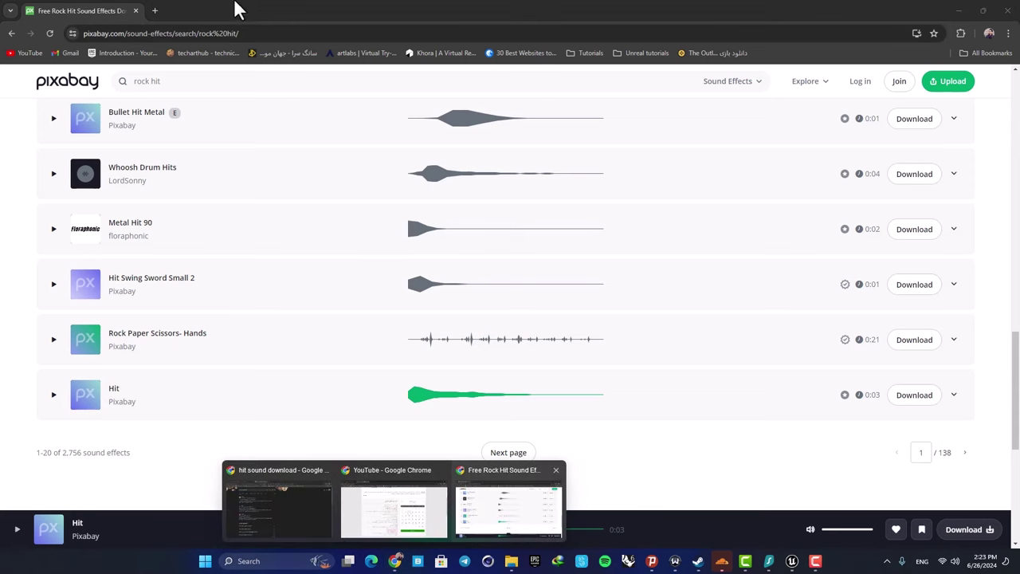
{"action": "left_click", "coordinate": [155, 10]}
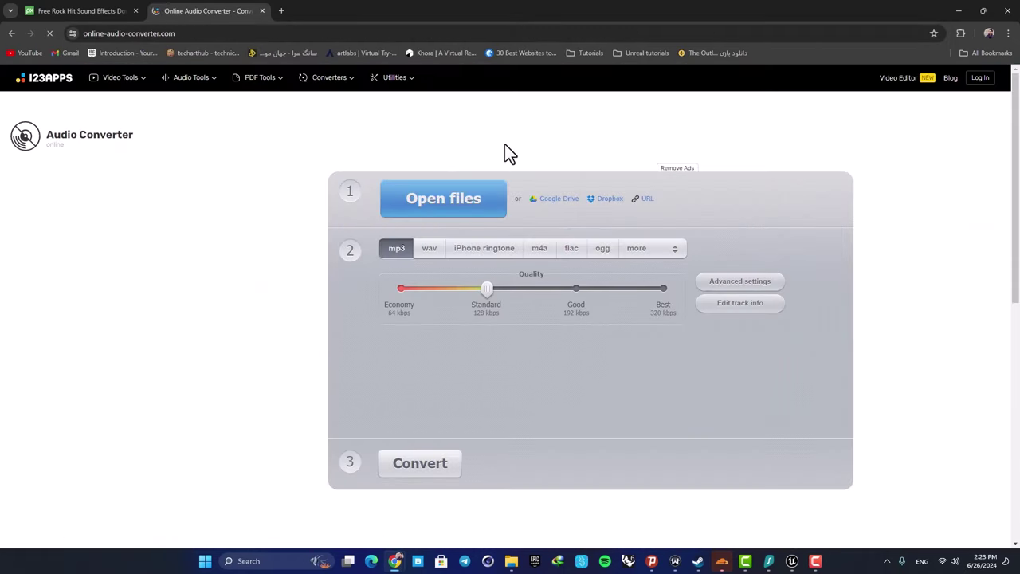
{"action": "left_click", "coordinate": [429, 251]}
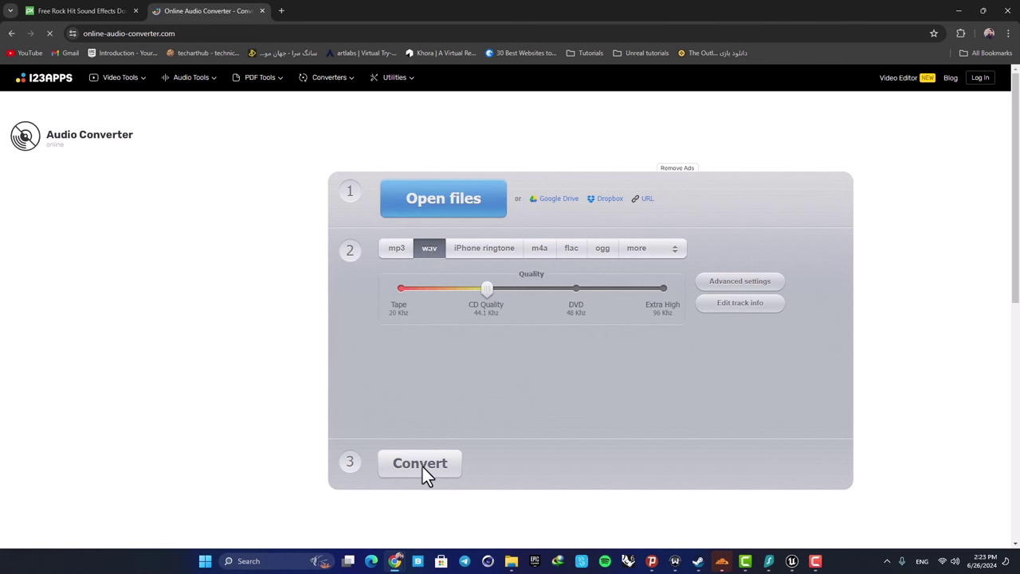
{"action": "left_click", "coordinate": [263, 10]}
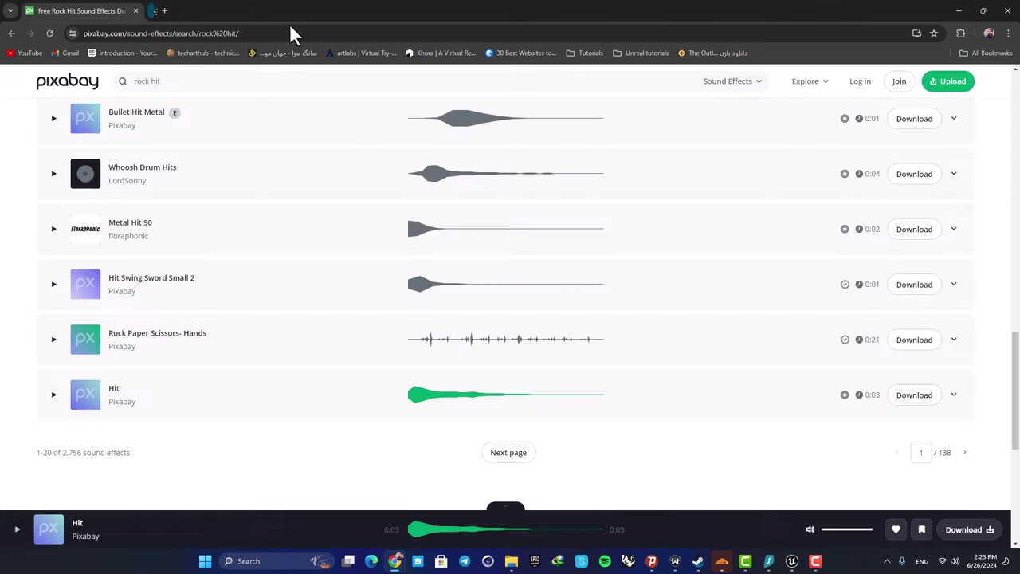
{"action": "left_click", "coordinate": [1009, 10]}
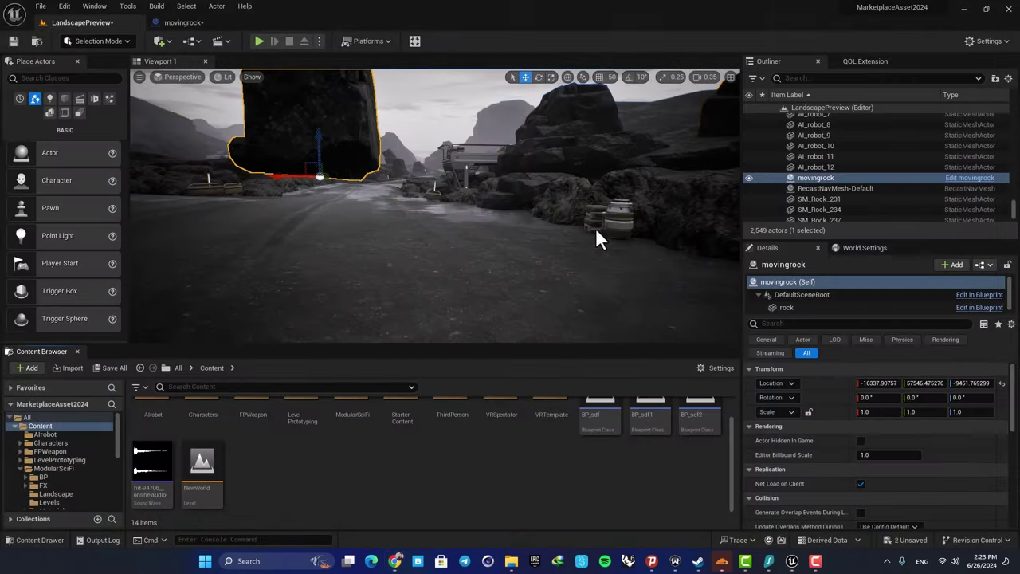
Assign the hit-94706 sound wave to the Play Sound 2D node in movingrock and compile the blueprint
{"action": "left_click", "coordinate": [150, 468]}
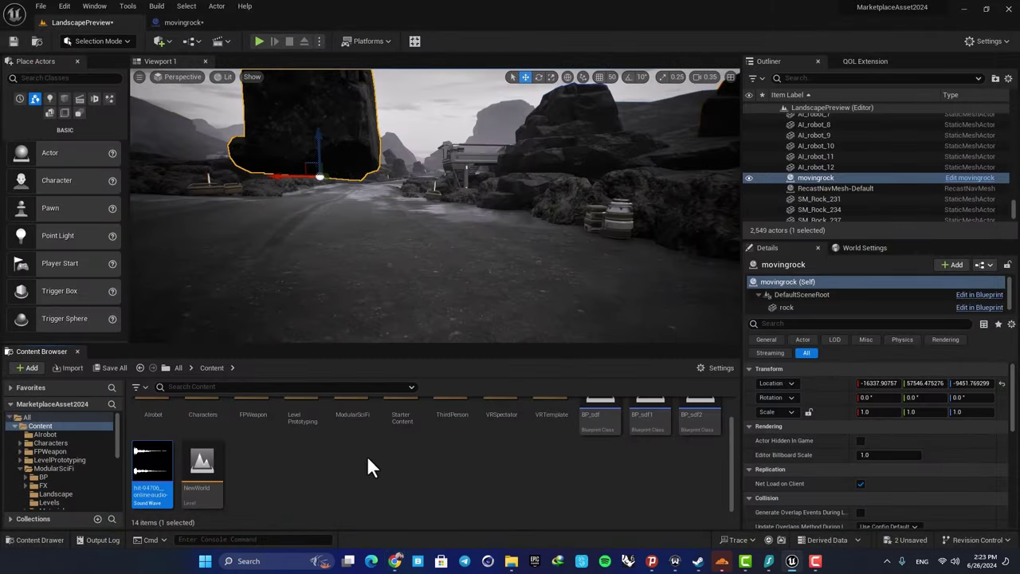
{"action": "left_click", "coordinate": [172, 23]}
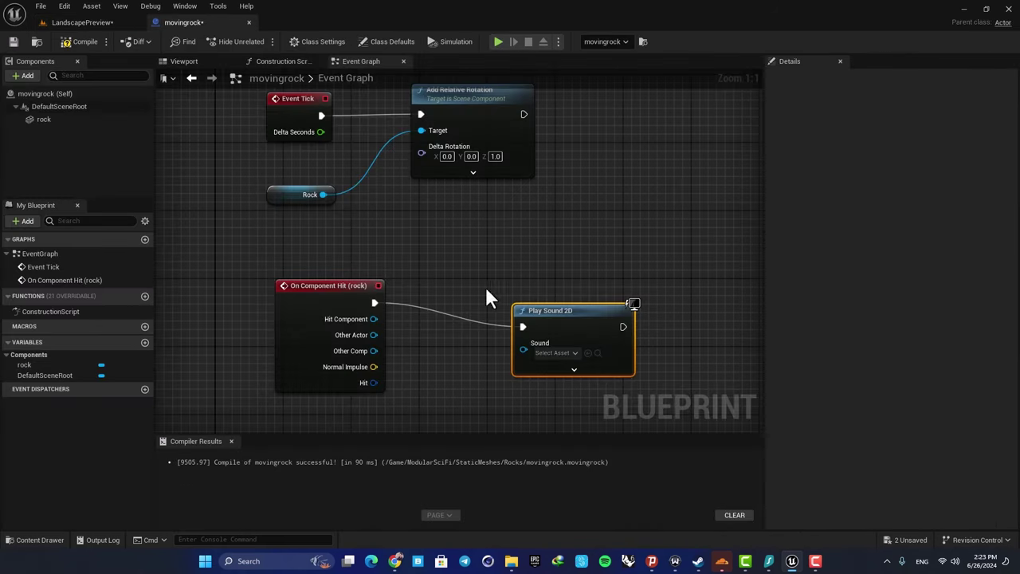
{"action": "left_click_drag", "start_coordinate": [541, 305], "coordinate": [539, 298]}
{"action": "right_click_drag", "start_coordinate": [538, 298], "coordinate": [497, 277]}
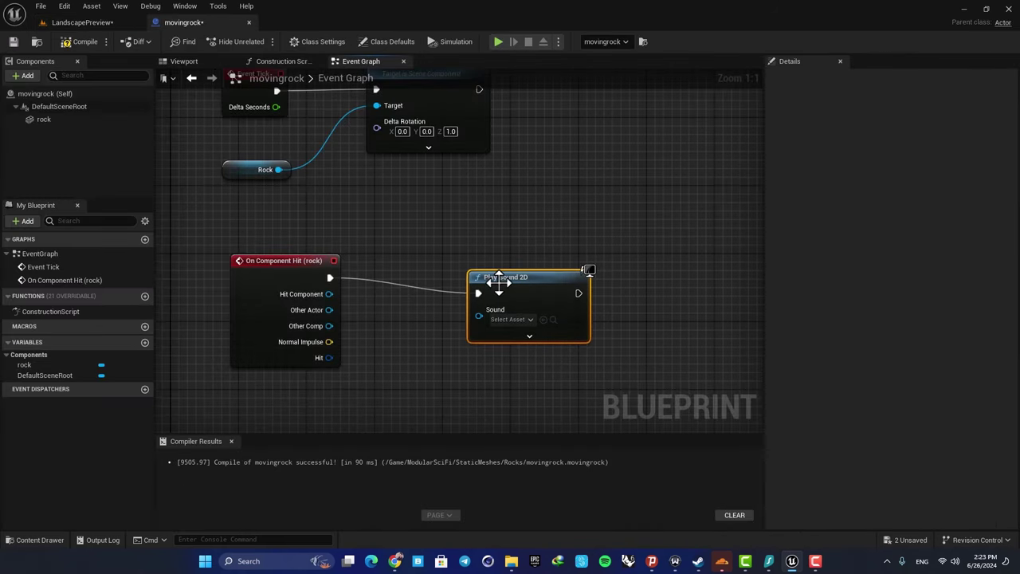
{"action": "left_click", "coordinate": [505, 320]}
{"action": "type", "text": "hit"}
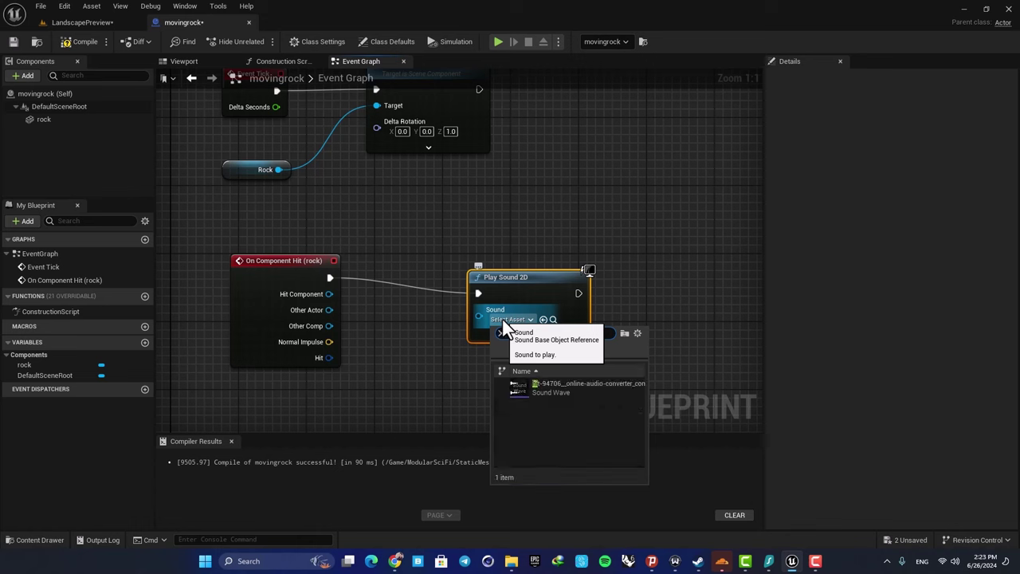
{"action": "left_click", "coordinate": [556, 385]}
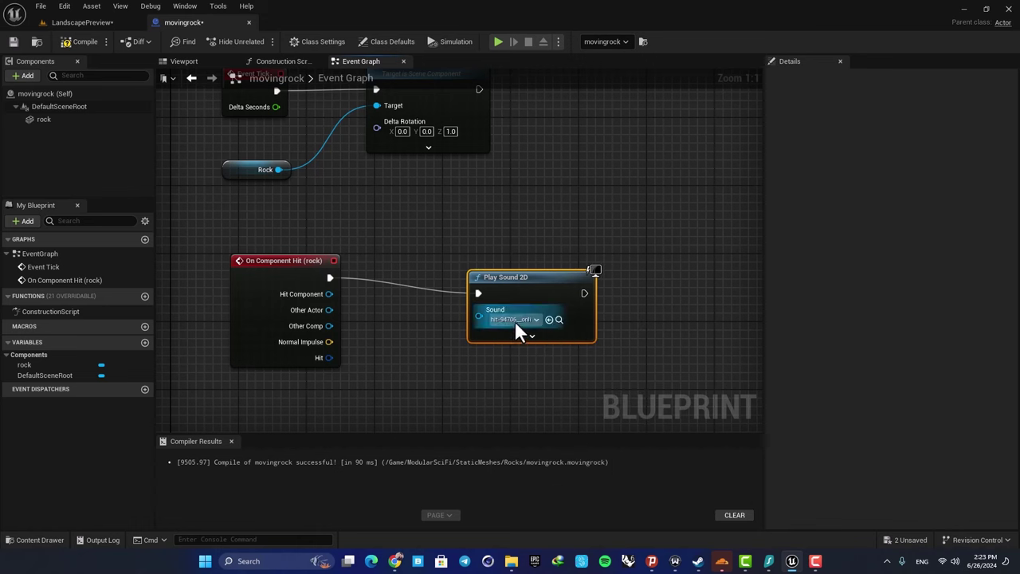
{"action": "left_click", "coordinate": [80, 42]}
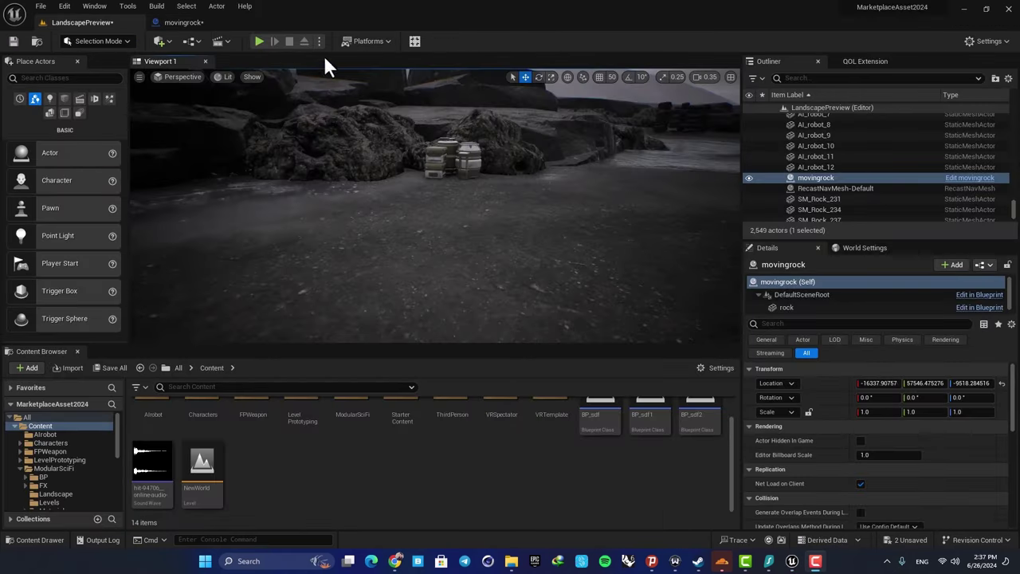
Play-test the LandscapePreview level by running the character into the floating rock to check the hit sound, and end the session
{"action": "key", "text": "alt+p"}
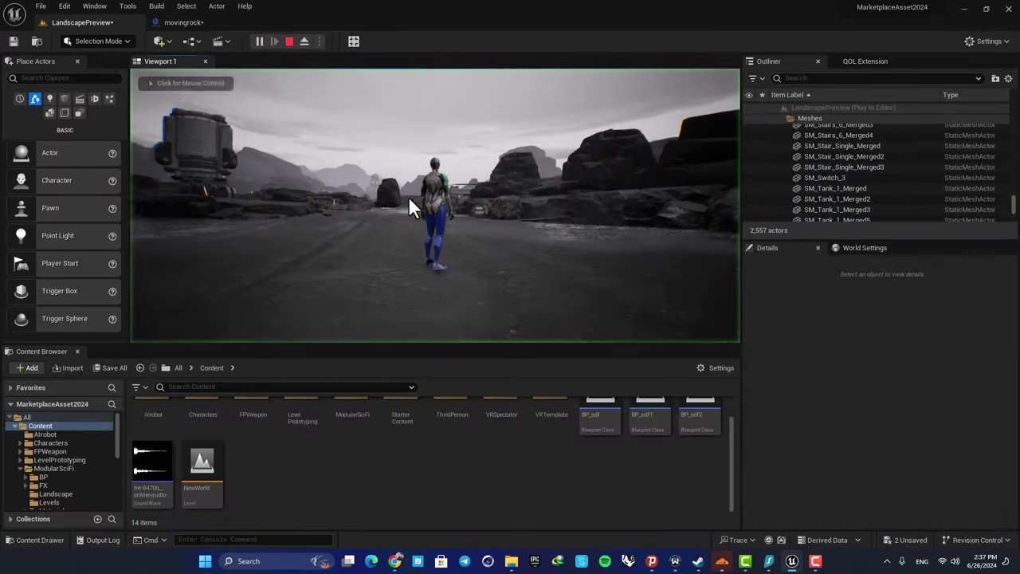
{"action": "key", "text": "w"}
{"action": "key", "text": "a"}
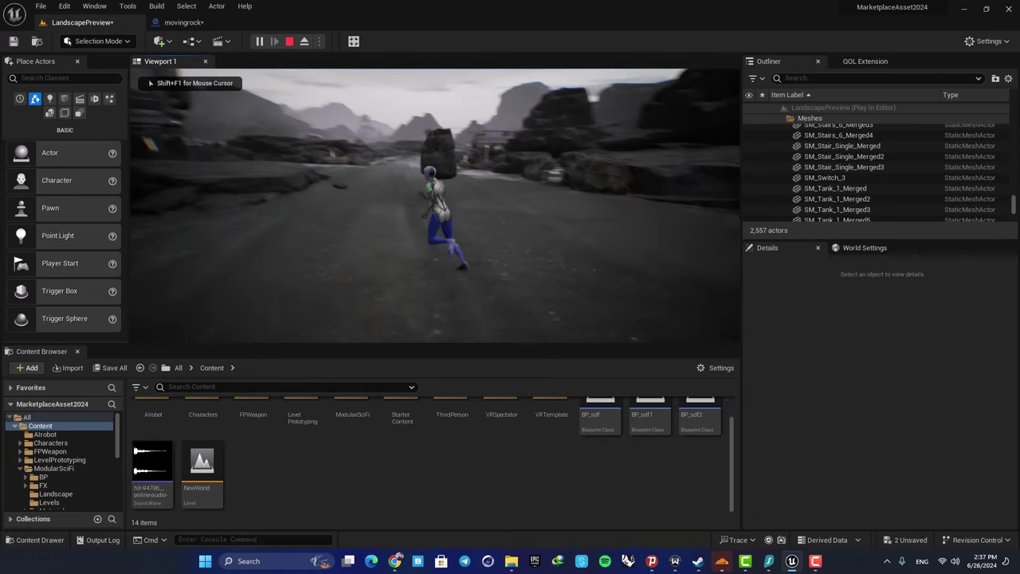
{"action": "key", "text": "a"}
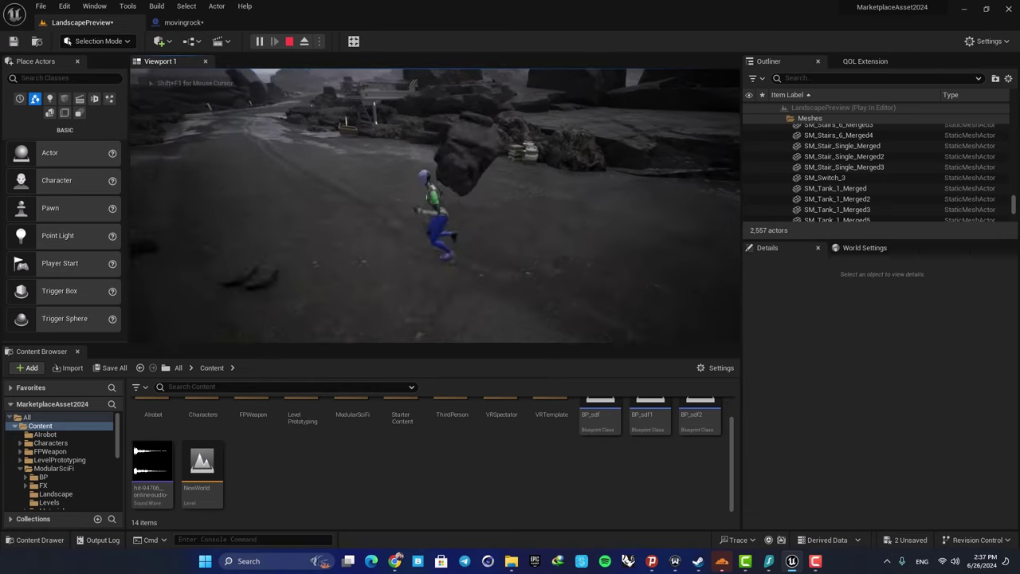
{"action": "key", "text": "w"}
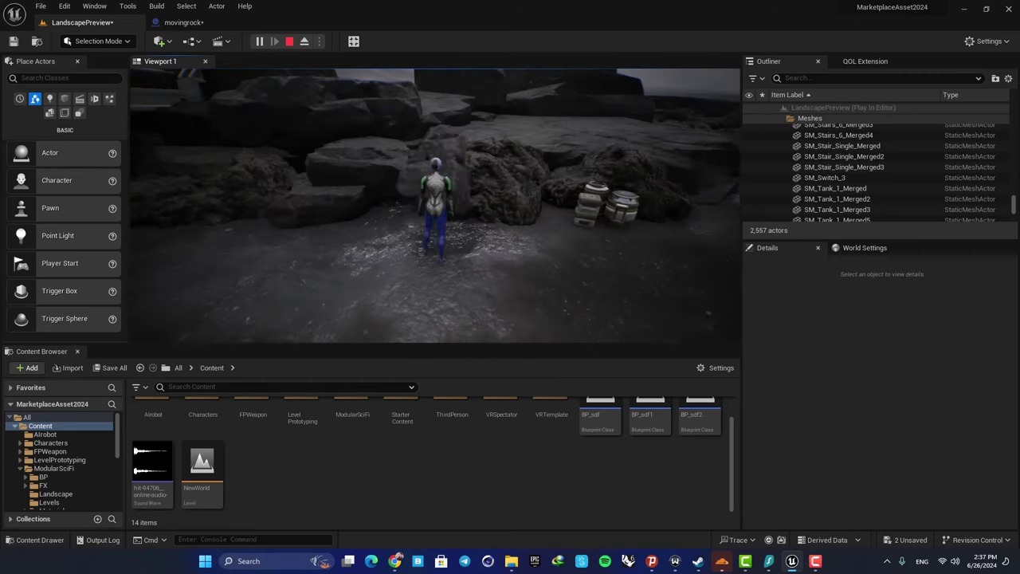
{"action": "key", "text": "a"}
{"action": "key", "text": "s"}
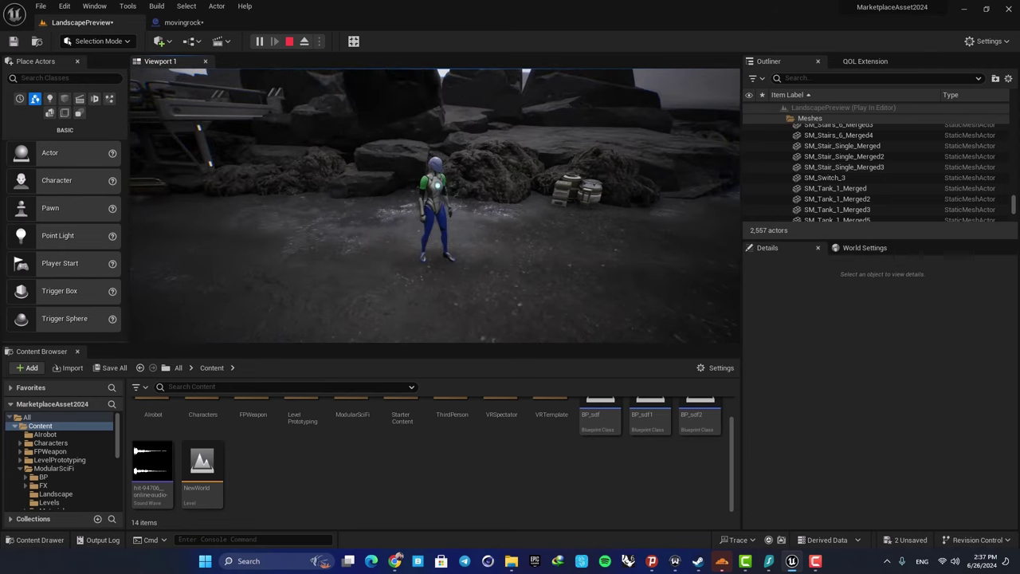
{"action": "key", "text": "Escape"}
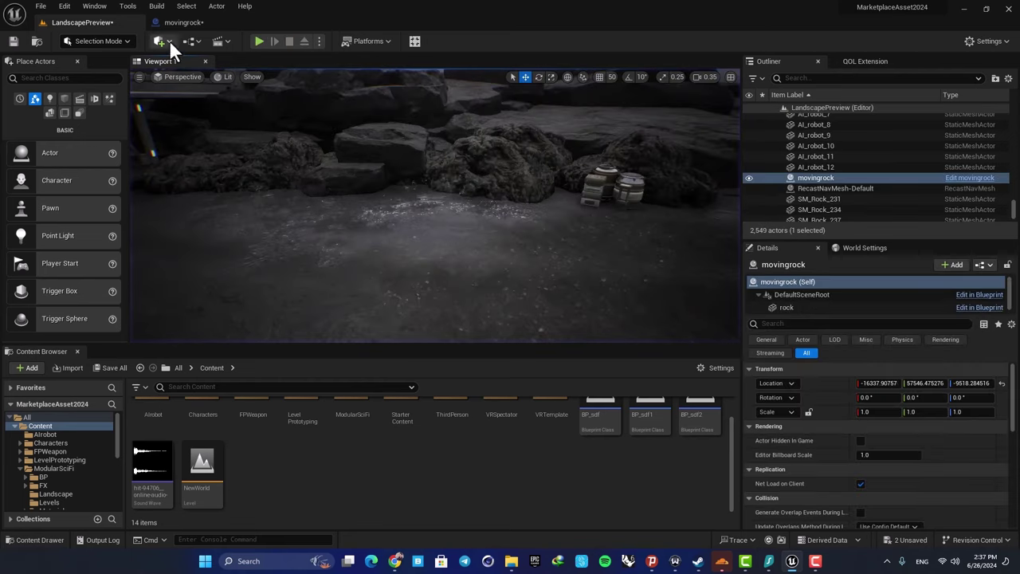
Insert a Do Once node between On Component Hit (rock) and Play Sound 2D in the movingrock event graph, and compile the blueprint
{"action": "left_click", "coordinate": [172, 22]}
{"action": "right_click_drag", "start_coordinate": [391, 221], "coordinate": [454, 247]}
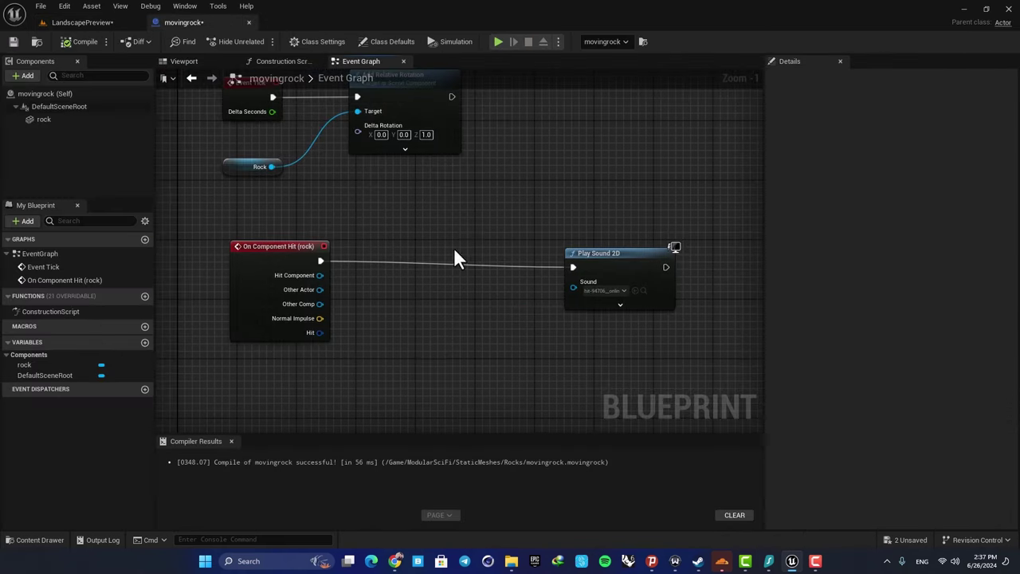
{"action": "left_click_drag", "start_coordinate": [612, 257], "coordinate": [603, 257]}
{"action": "left_click_drag", "start_coordinate": [319, 261], "coordinate": [409, 253]}
{"action": "type", "text": "do on"}
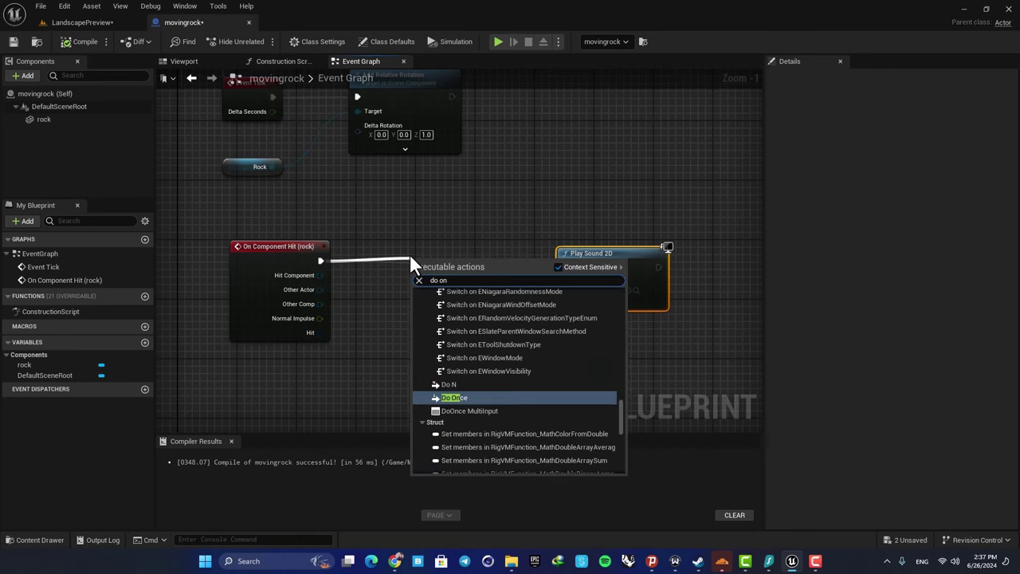
{"action": "key", "text": "Return"}
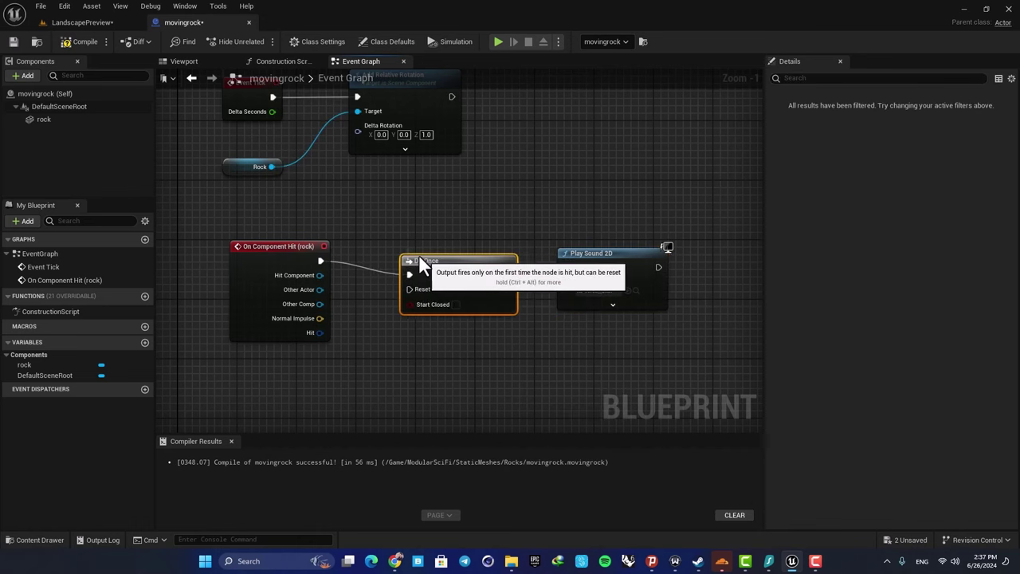
{"action": "scroll", "coordinate": [438, 226], "scroll_direction": "up", "scroll_amount": 1}
{"action": "left_click", "coordinate": [305, 253]}
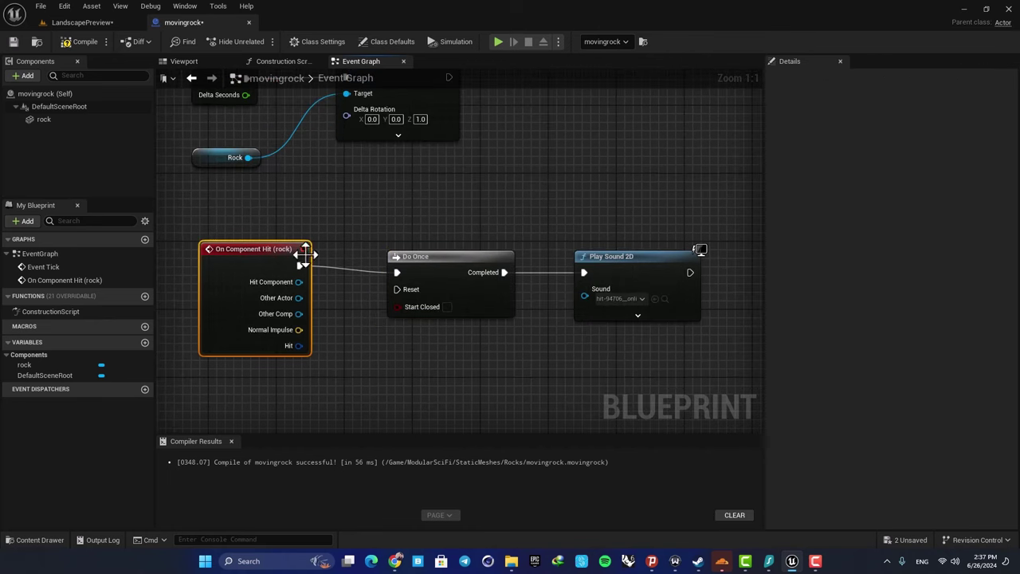
{"action": "left_click", "coordinate": [627, 256]}
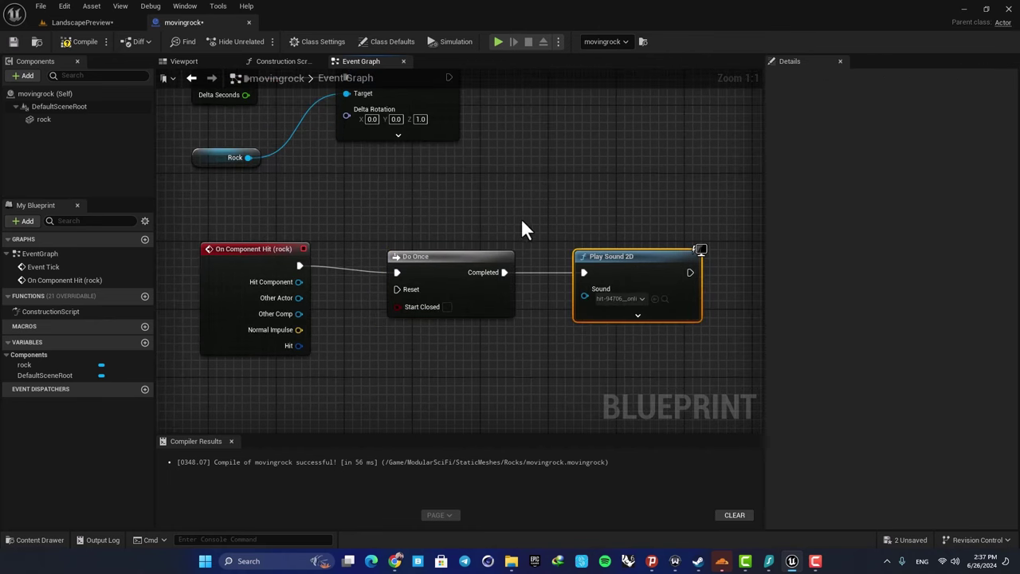
{"action": "left_click", "coordinate": [415, 258]}
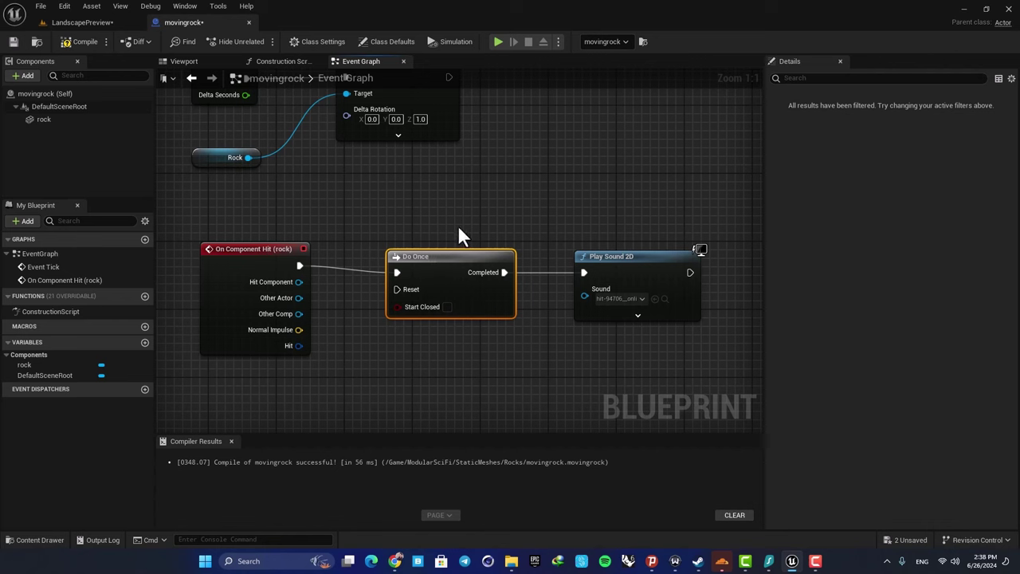
{"action": "left_click", "coordinate": [604, 242]}
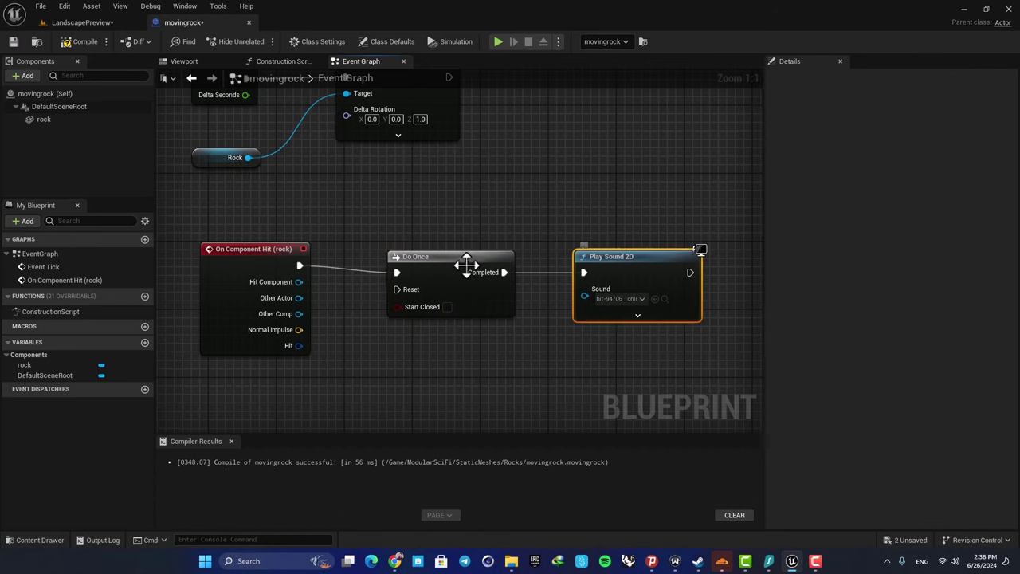
{"action": "left_click", "coordinate": [64, 35]}
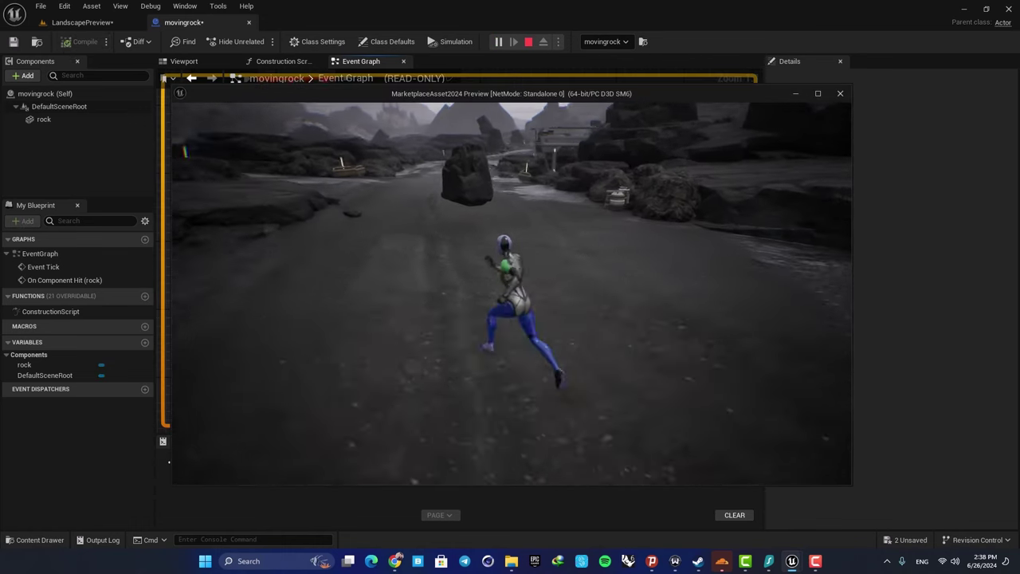
Run the character into the rock in a standalone preview to test the Do Once sound logic, and end the preview
{"action": "key", "text": "w"}
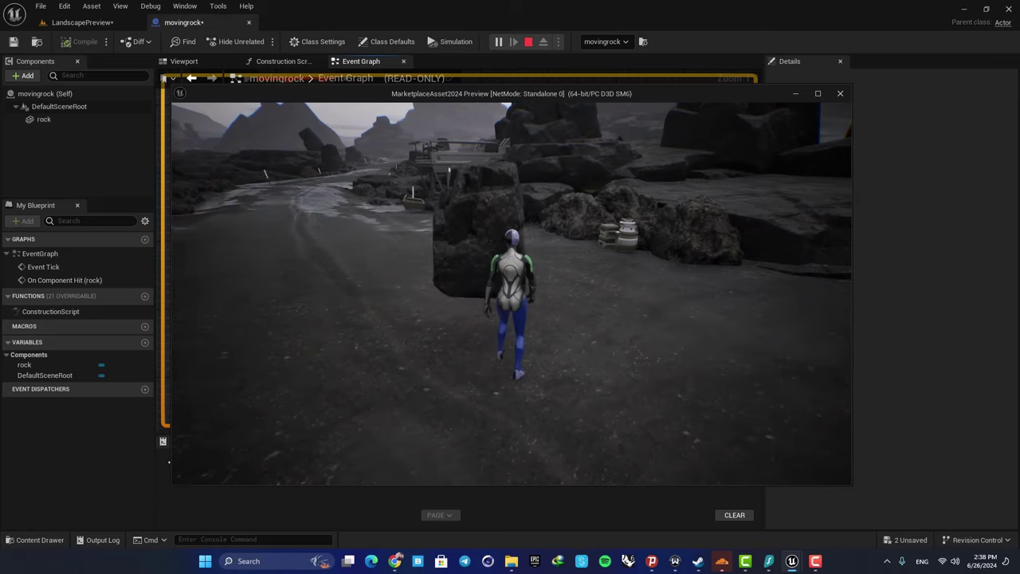
{"action": "key", "text": "a"}
{"action": "key", "text": "w"}
{"action": "key", "text": "d"}
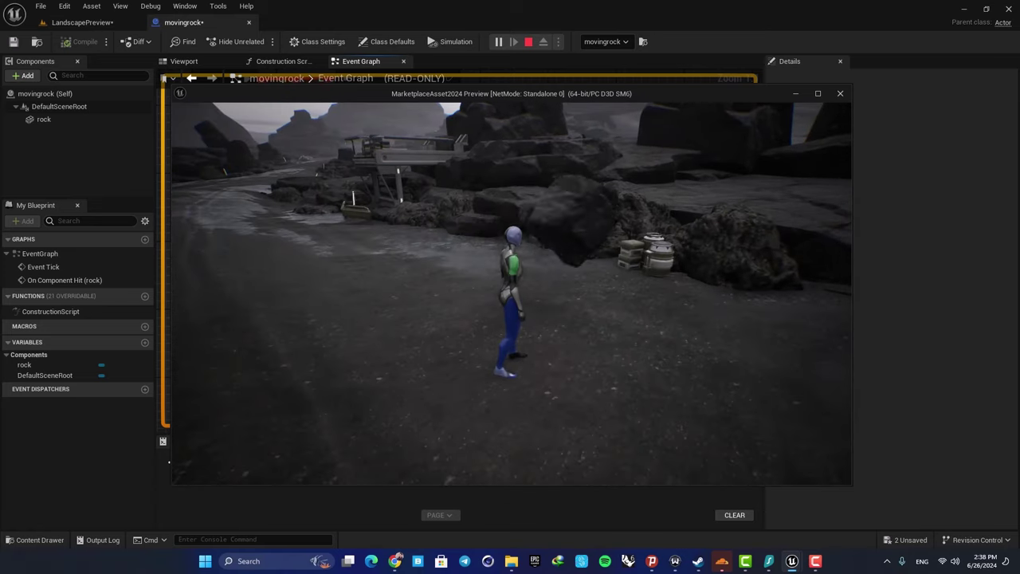
{"action": "key", "text": "s"}
{"action": "key", "text": "Escape"}
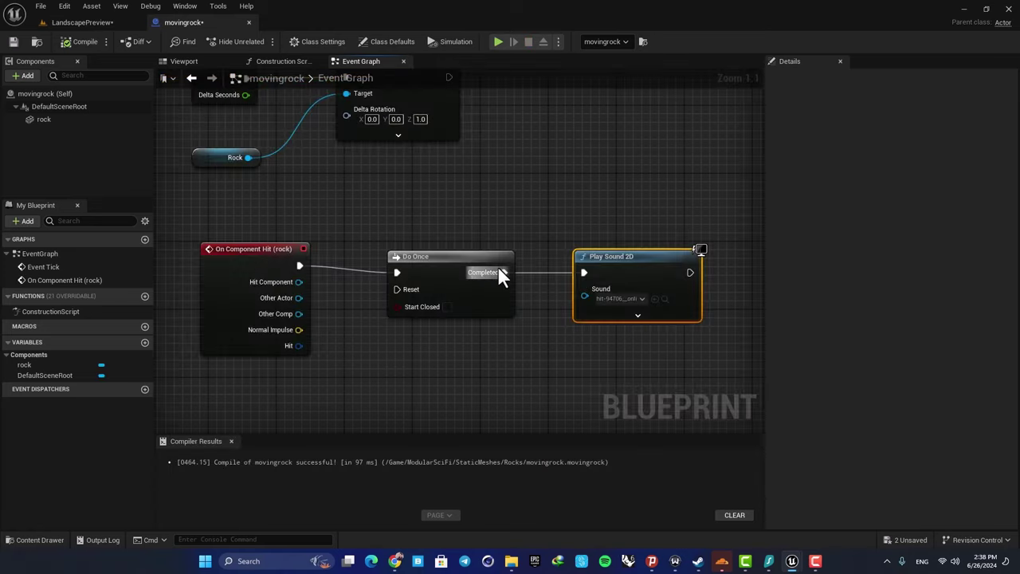
Add a Delay node wired to the execution output of Play Sound 2D and set its Duration to 1.0
{"action": "right_click_drag", "start_coordinate": [420, 283], "coordinate": [324, 267]}
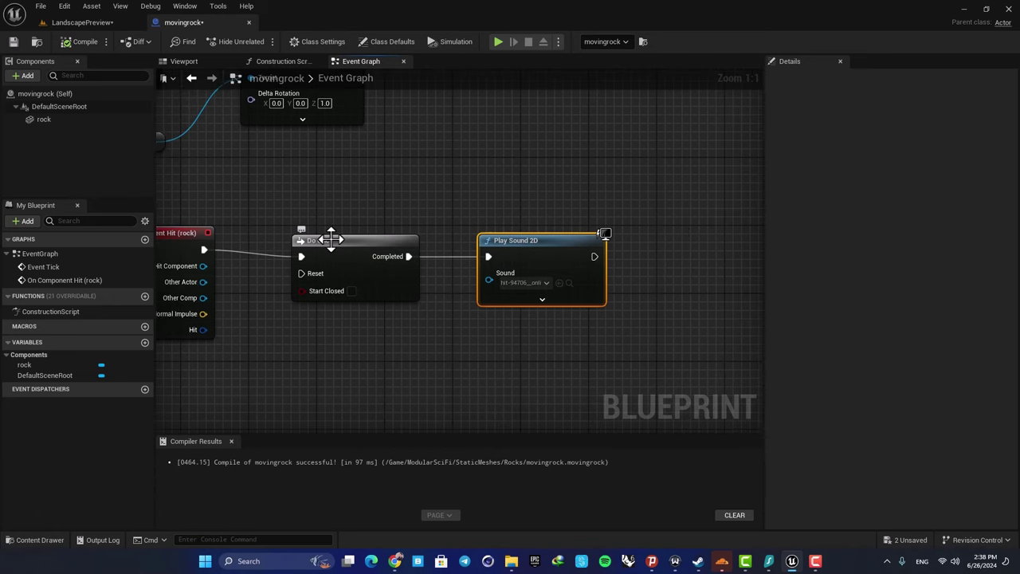
{"action": "left_click", "coordinate": [331, 239]}
{"action": "left_click_drag", "start_coordinate": [594, 256], "coordinate": [663, 253]}
{"action": "type", "text": "delay"}
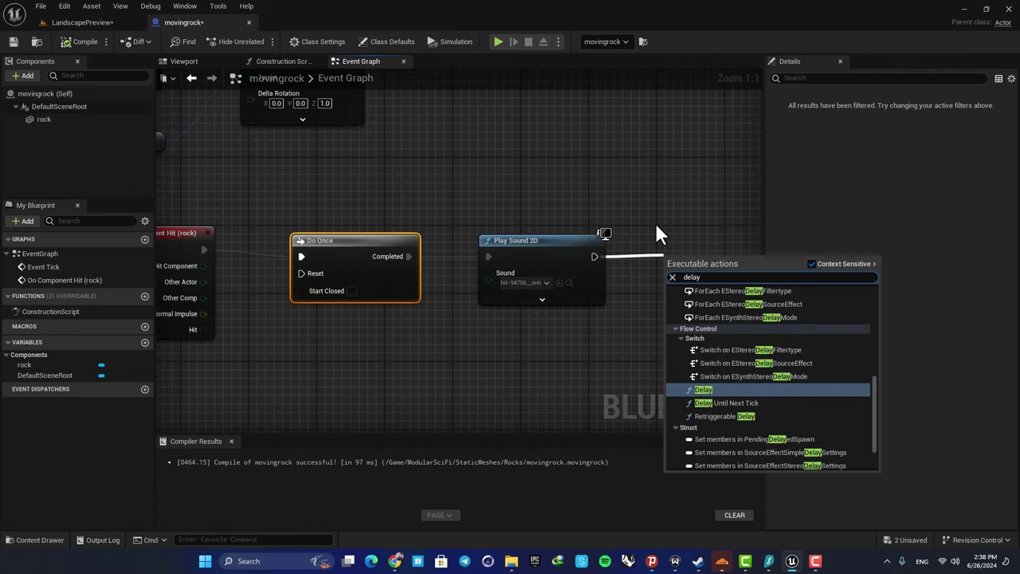
{"action": "key", "text": "Return"}
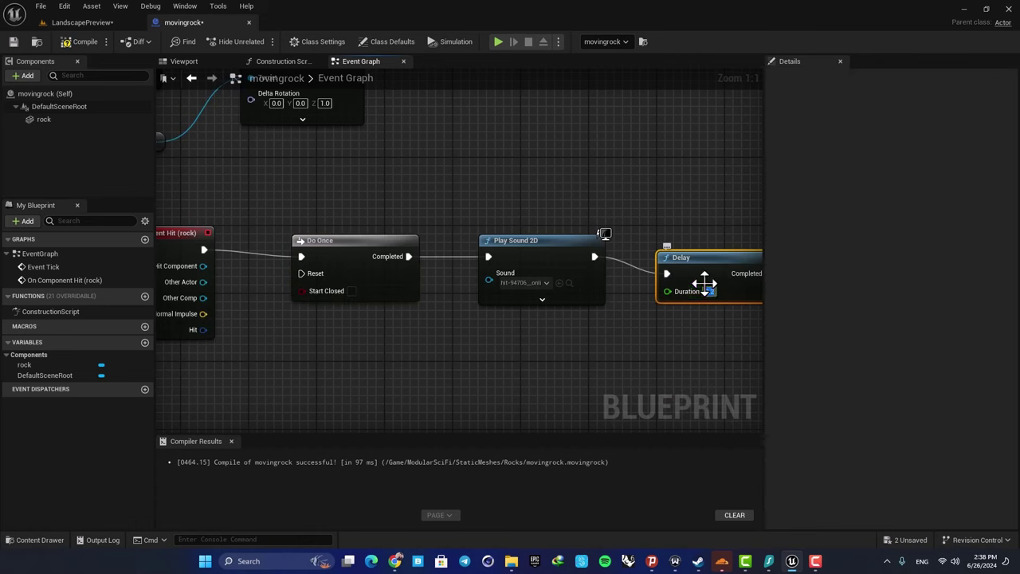
{"action": "right_click_drag", "start_coordinate": [708, 212], "coordinate": [609, 188]}
{"action": "left_click", "coordinate": [631, 215]}
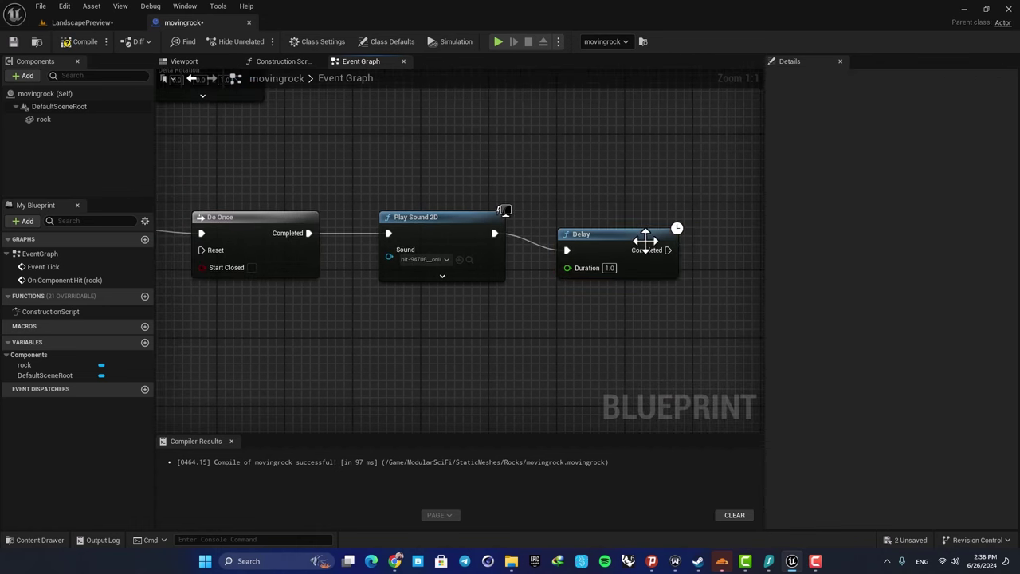
Connect the Delay's Completed output to the Do Once Reset input and route the wire through a reroute node below the nodes
{"action": "left_click_drag", "start_coordinate": [668, 252], "coordinate": [199, 250]}
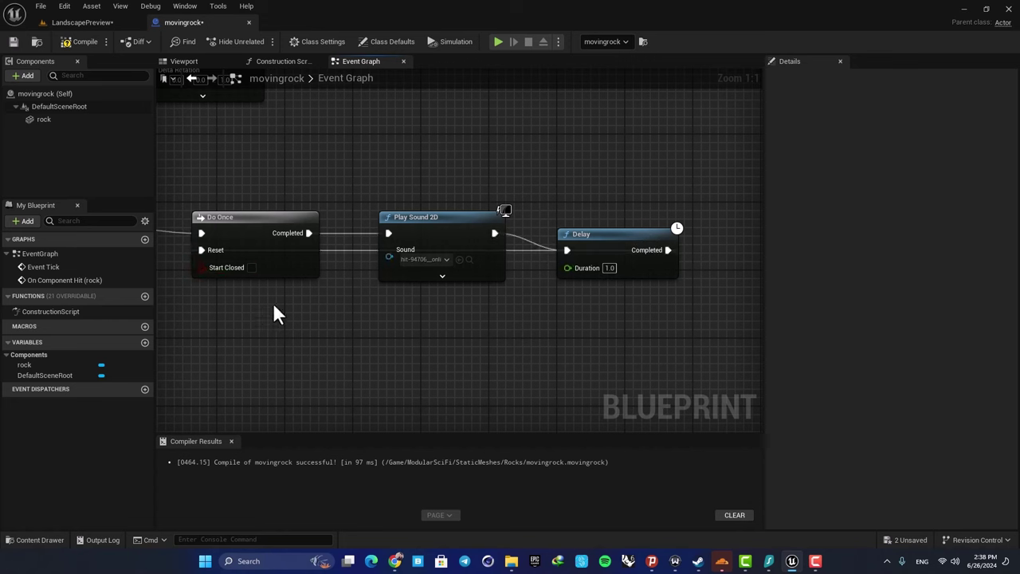
{"action": "double_click", "coordinate": [359, 250]}
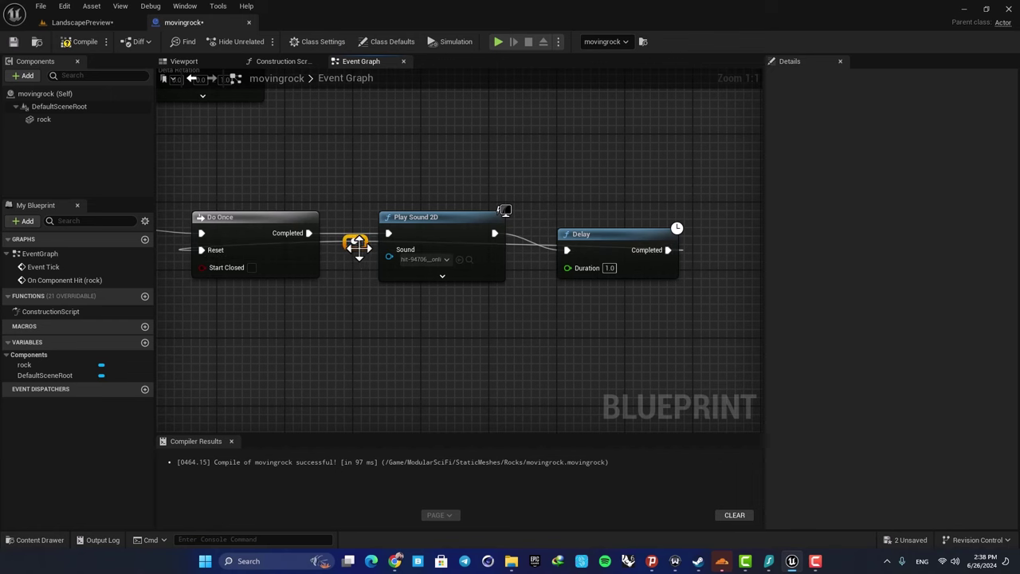
{"action": "left_click_drag", "start_coordinate": [359, 256], "coordinate": [350, 374]}
{"action": "right_click_drag", "start_coordinate": [350, 374], "coordinate": [447, 323]}
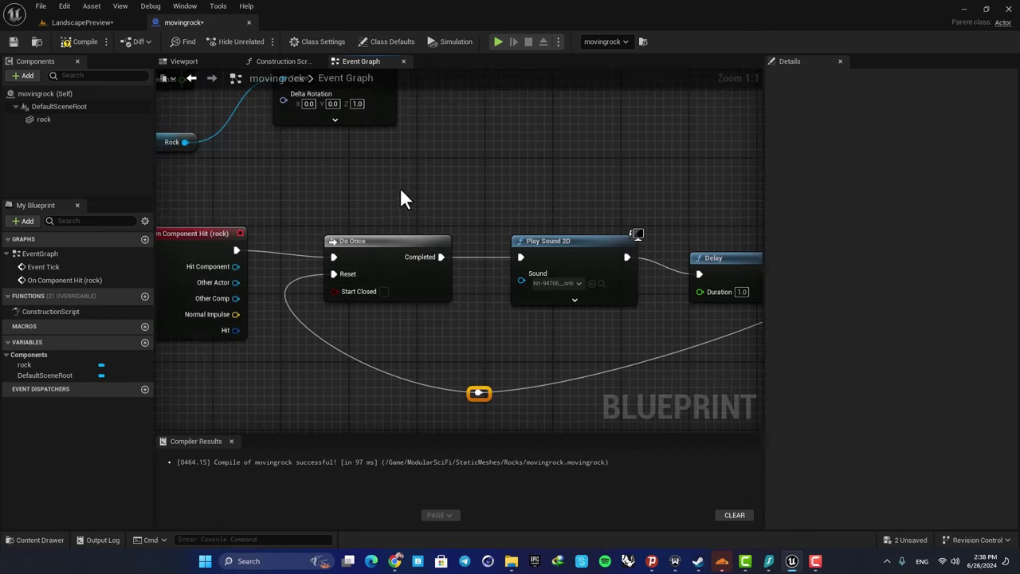
{"action": "right_click_drag", "start_coordinate": [400, 191], "coordinate": [351, 170]}
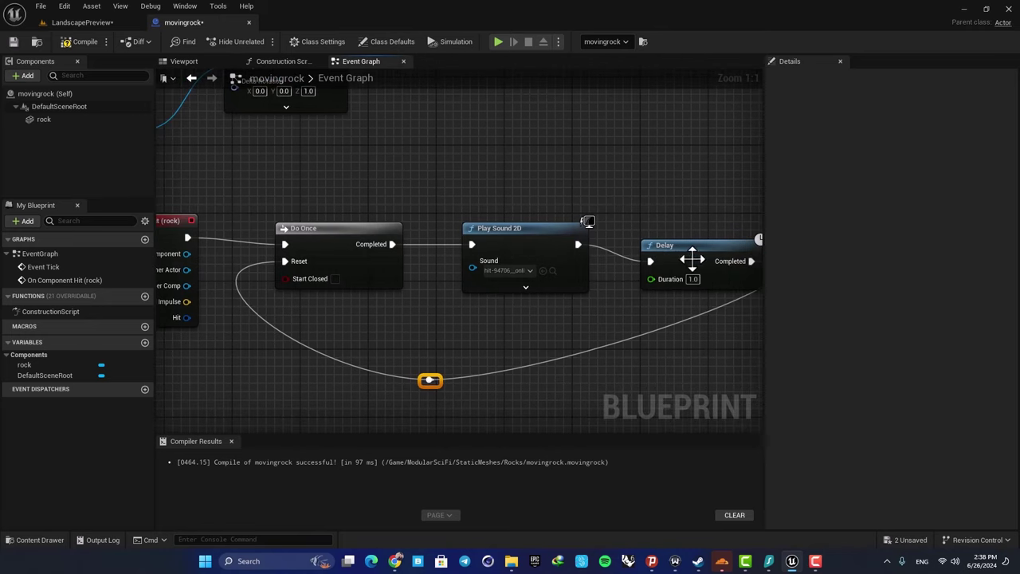
{"action": "left_click", "coordinate": [315, 238]}
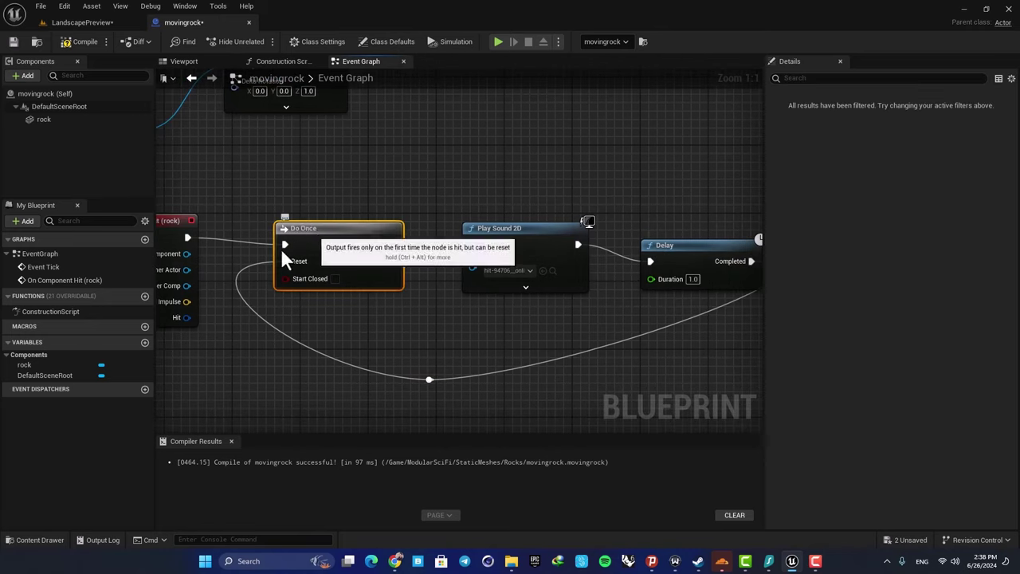
{"action": "right_click_drag", "start_coordinate": [341, 201], "coordinate": [370, 198]}
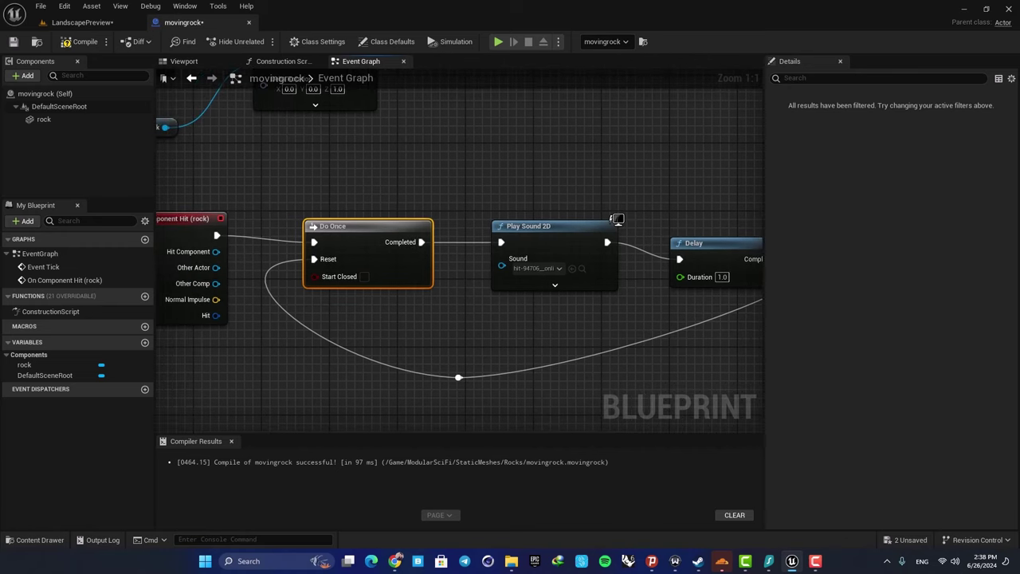
{"action": "left_click", "coordinate": [545, 227]}
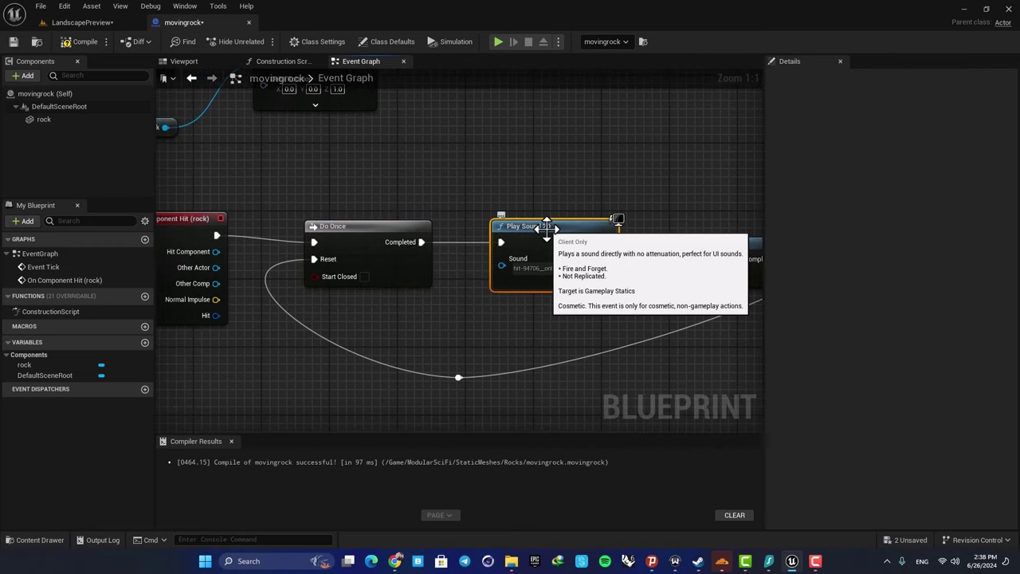
{"action": "right_click_drag", "start_coordinate": [546, 227], "coordinate": [425, 219]}
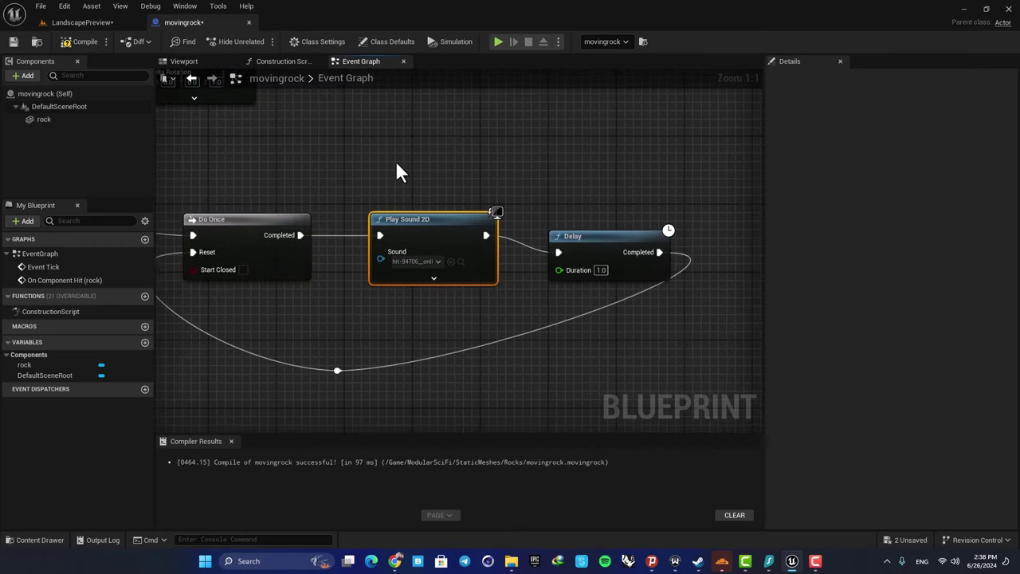
Play-test the LandscapePreview level by pushing the rock repeatedly with the character to check the delayed sound reset, and end the session
{"action": "left_click", "coordinate": [77, 22]}
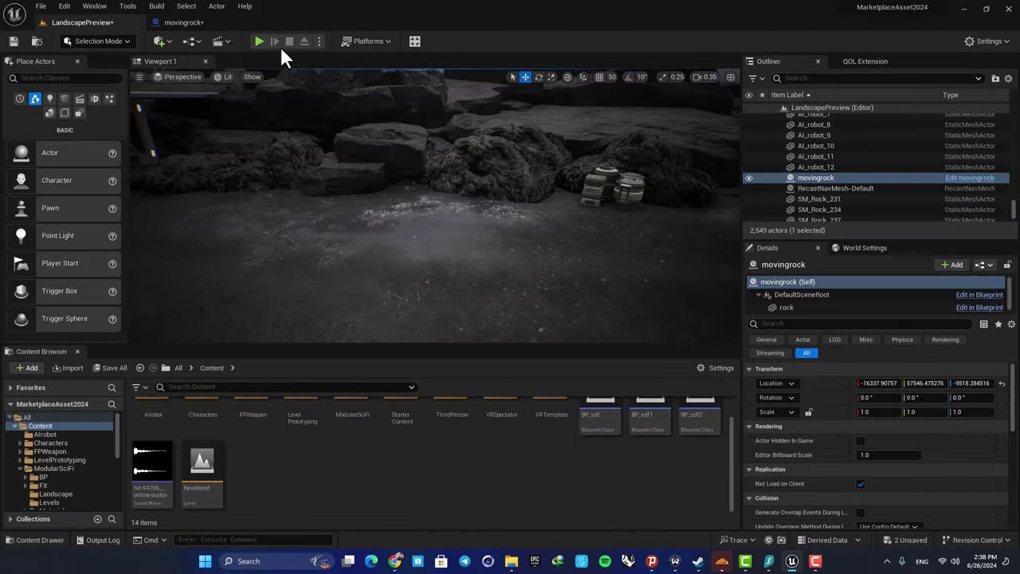
{"action": "key", "text": "alt+p"}
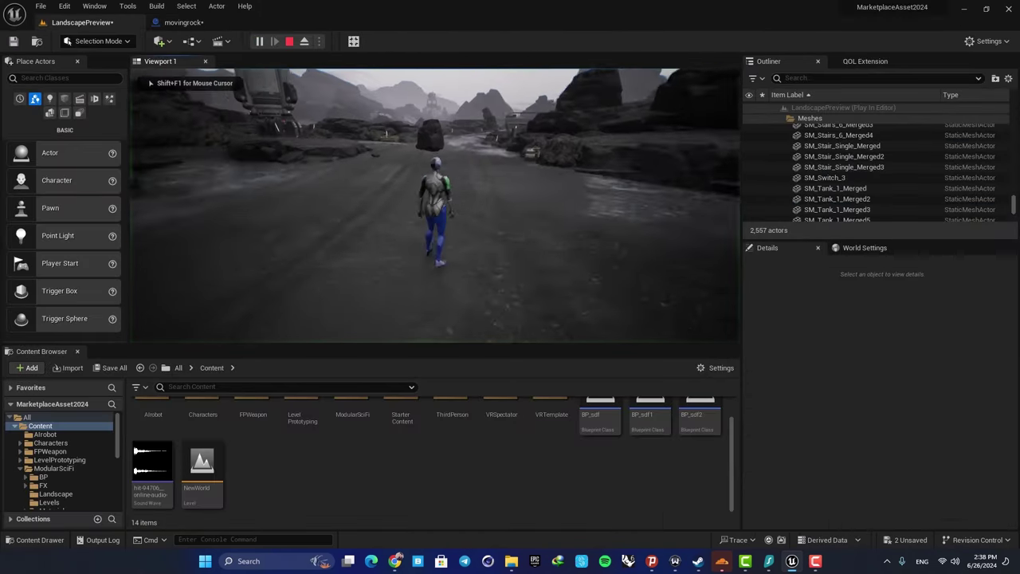
{"action": "key", "text": "w"}
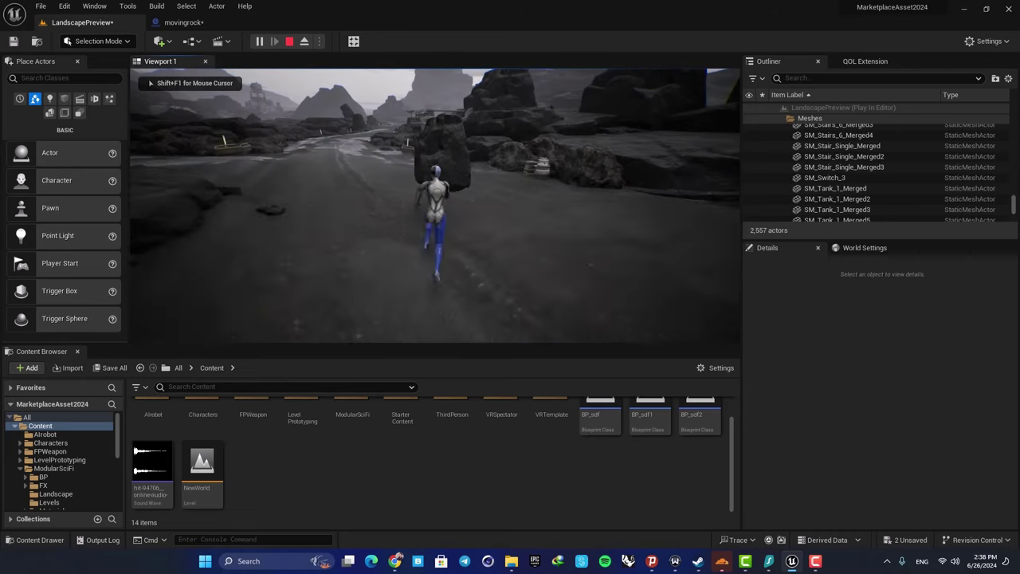
{"action": "key", "text": "a"}
{"action": "key", "text": "w"}
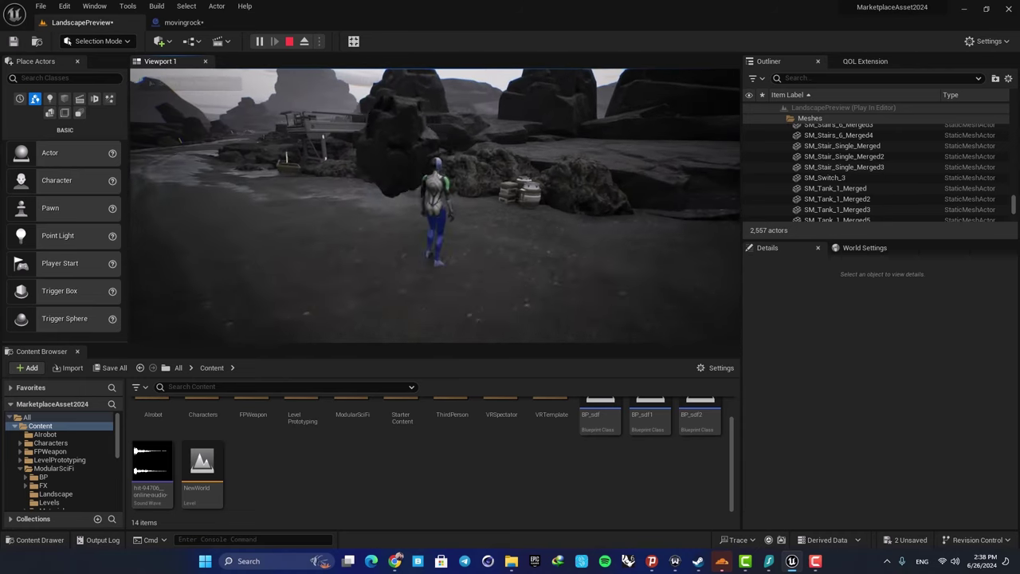
{"action": "key", "text": "w"}
{"action": "key", "text": "space"}
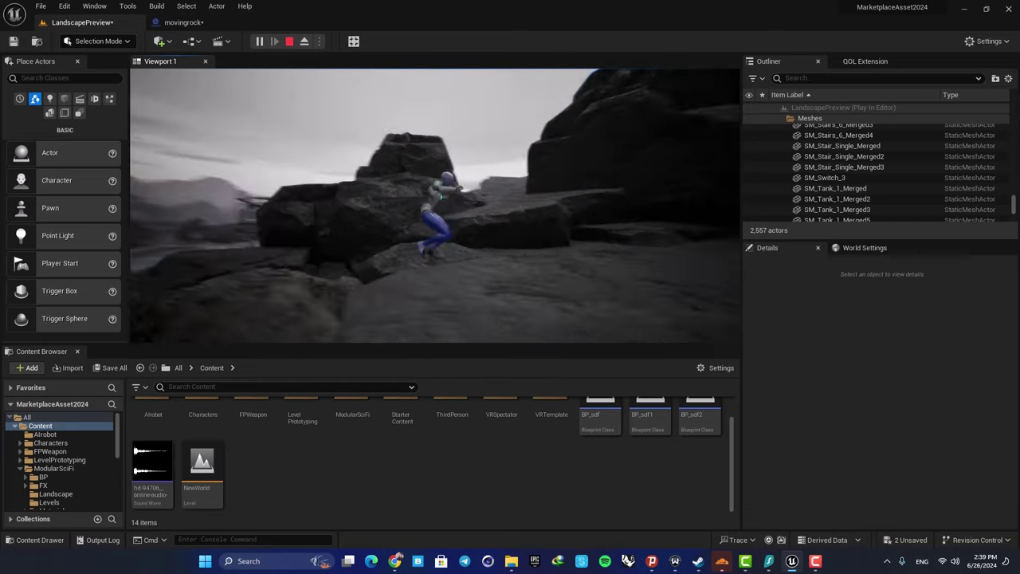
{"action": "key", "text": "Escape"}
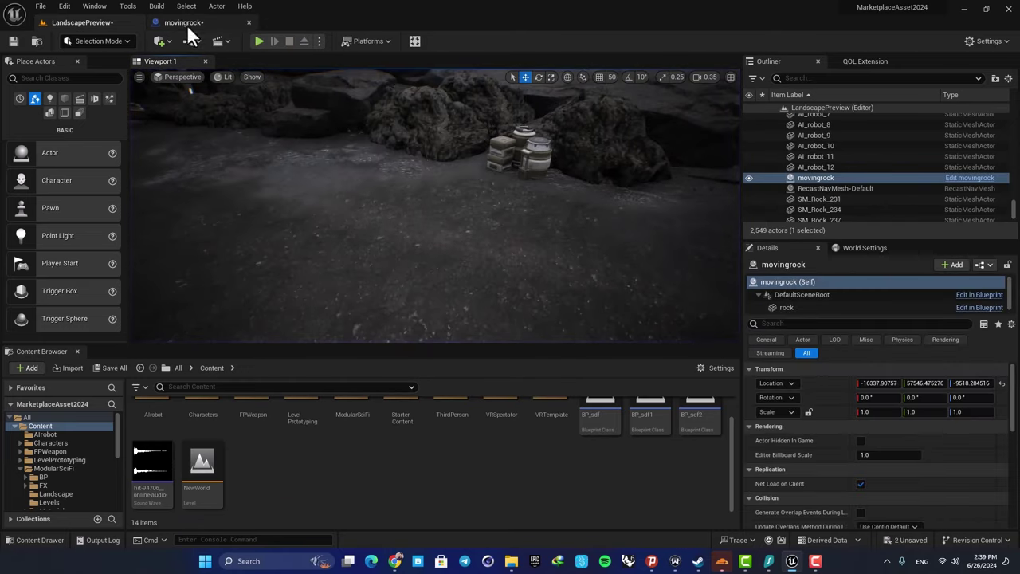
Examine the Do Once, Play Sound 2D and Delay nodes following On Component Hit (rock) in the movingrock Event Graph
{"action": "left_click", "coordinate": [180, 22]}
{"action": "right_click_drag", "start_coordinate": [389, 171], "coordinate": [416, 198]}
{"action": "scroll", "coordinate": [422, 215], "scroll_direction": "down", "scroll_amount": 2}
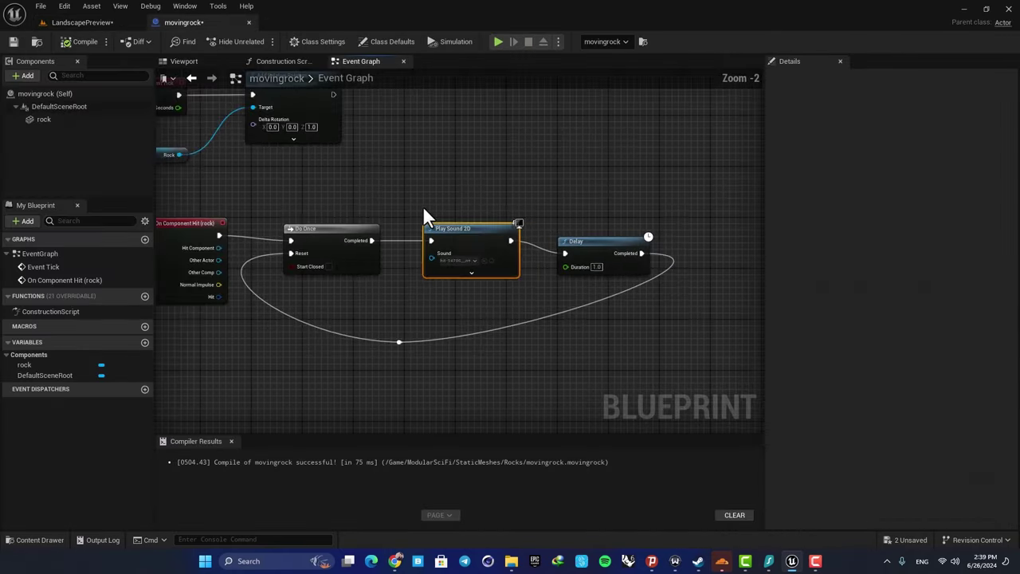
{"action": "right_click_drag", "start_coordinate": [358, 185], "coordinate": [387, 204]}
{"action": "left_click_drag", "start_coordinate": [386, 207], "coordinate": [637, 344]}
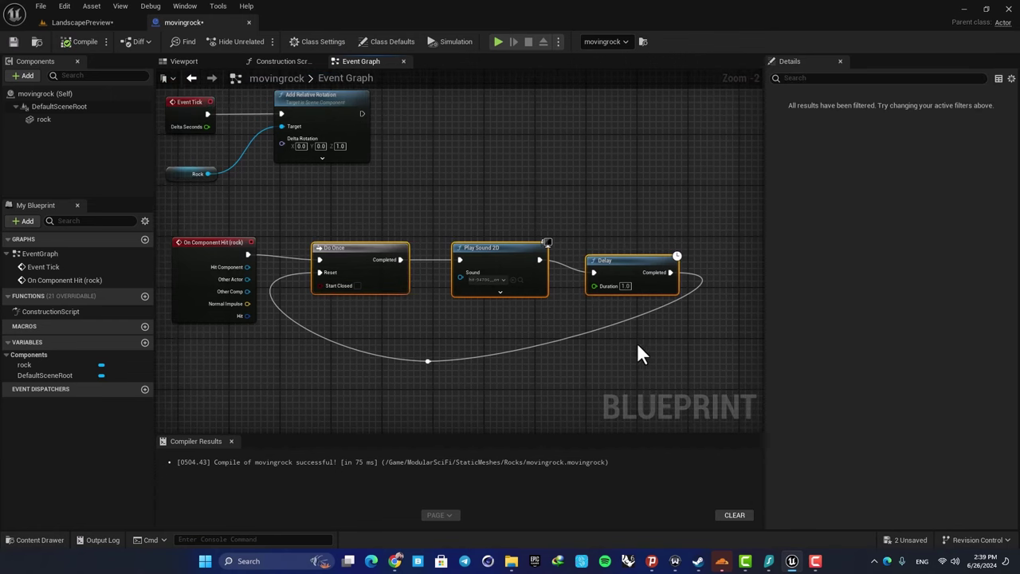
{"action": "left_click", "coordinate": [486, 221]}
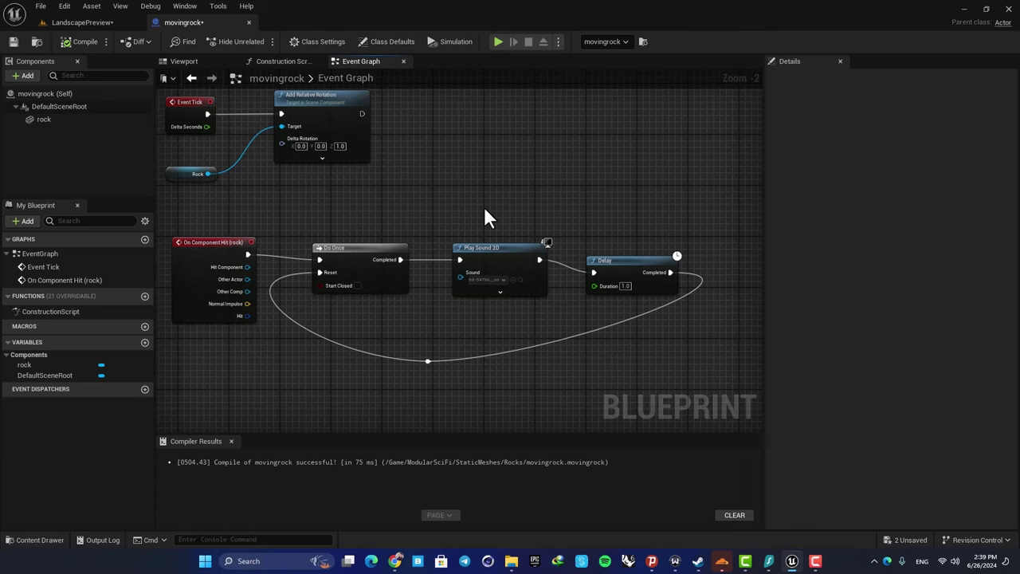
{"action": "left_click_drag", "start_coordinate": [314, 220], "coordinate": [643, 297]}
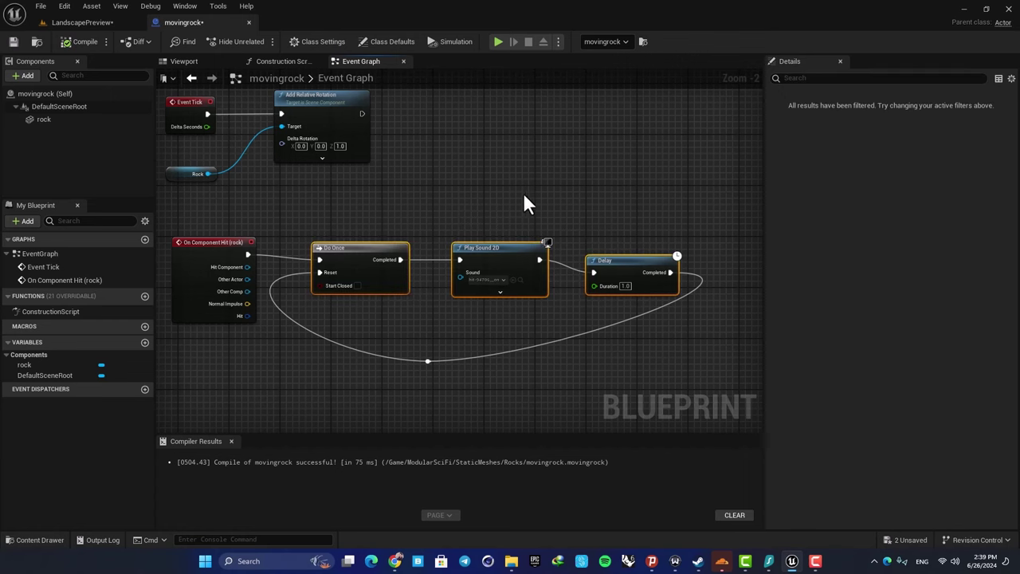
{"action": "right_click", "coordinate": [523, 192]}
{"action": "left_click", "coordinate": [418, 183]}
{"action": "right_click_drag", "start_coordinate": [429, 219], "coordinate": [470, 263]}
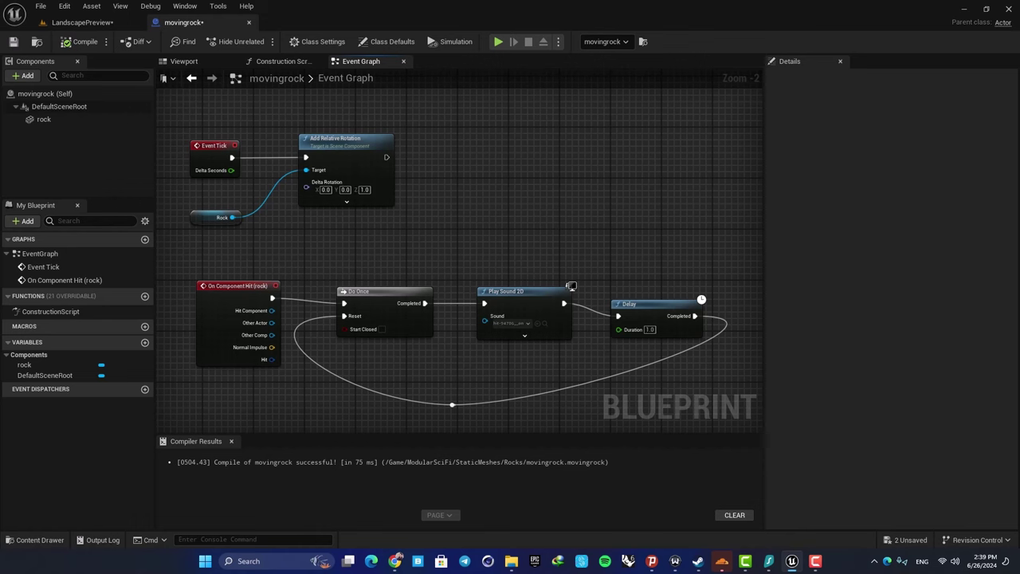
{"action": "right_click_drag", "start_coordinate": [473, 265], "coordinate": [467, 221]}
{"action": "left_click_drag", "start_coordinate": [403, 214], "coordinate": [678, 328]}
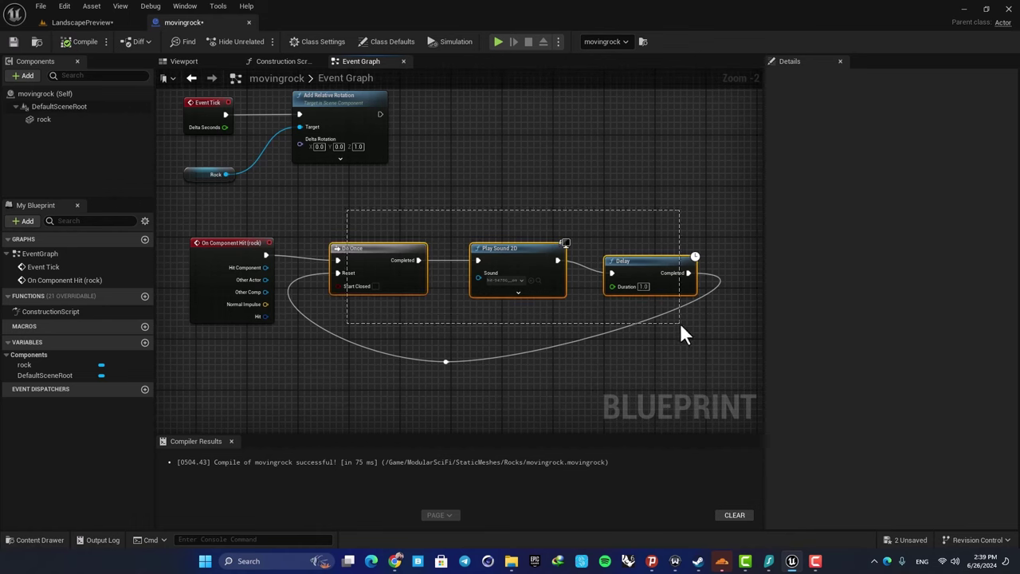
{"action": "left_click", "coordinate": [522, 193]}
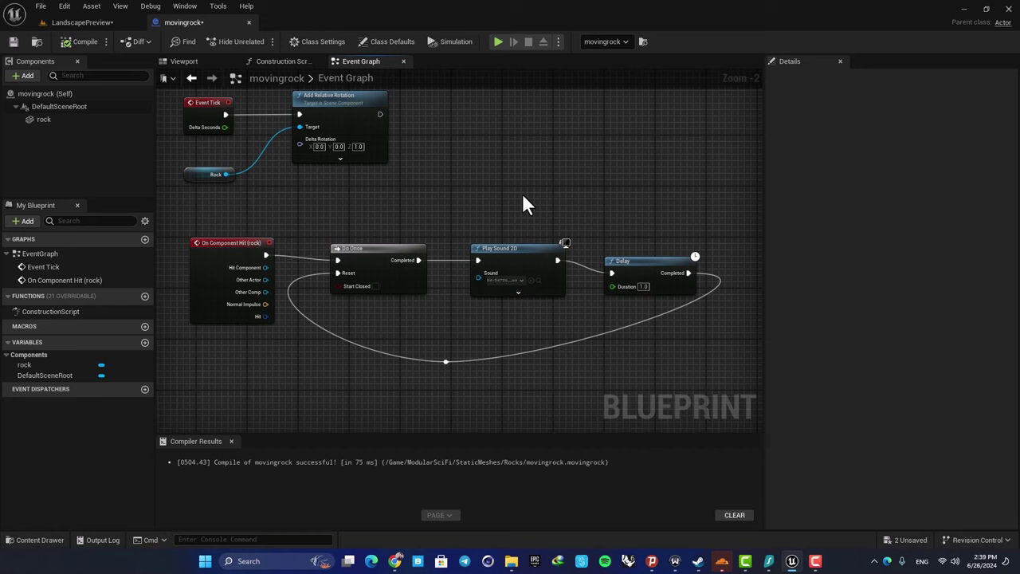